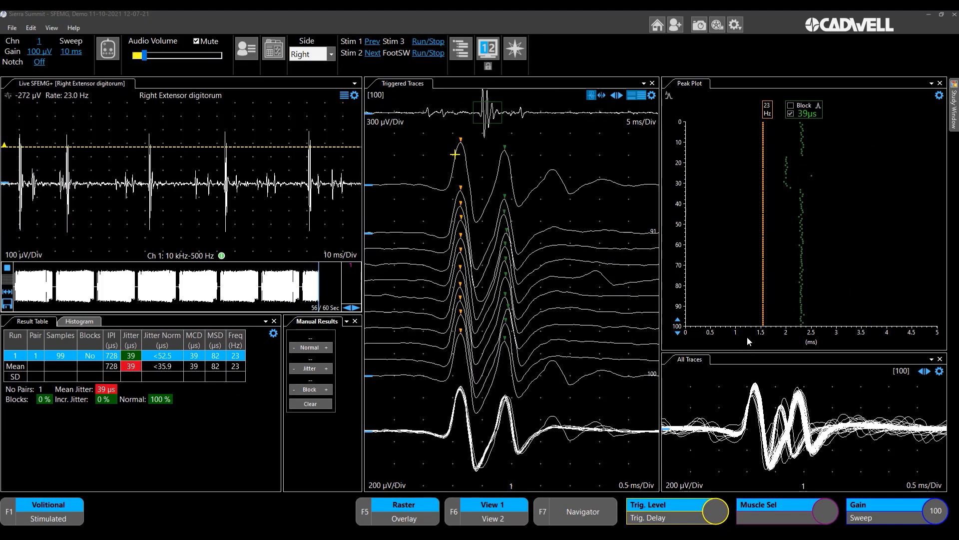
Stop the live acquisition of run 1 and switch the overview trace above the triggered traces off and back on
key(space)
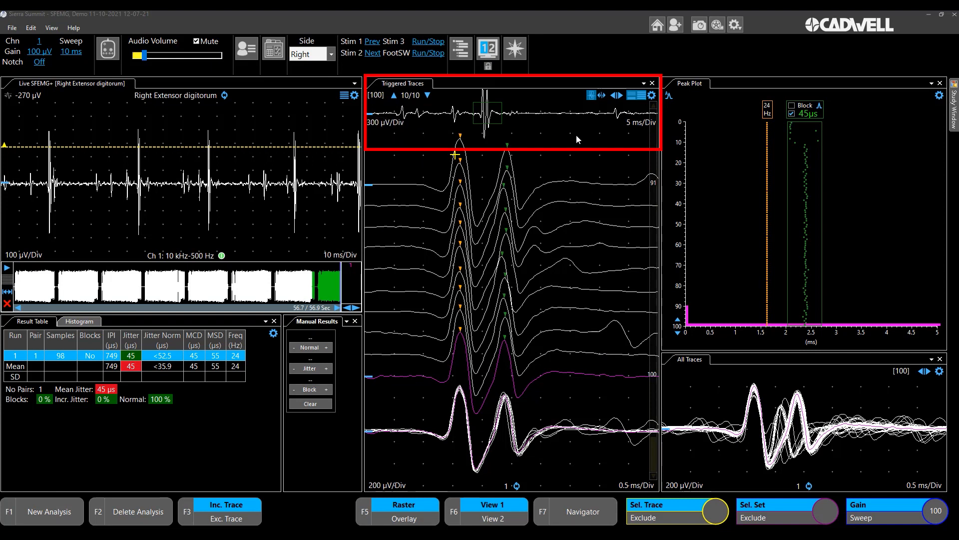
click(591, 101)
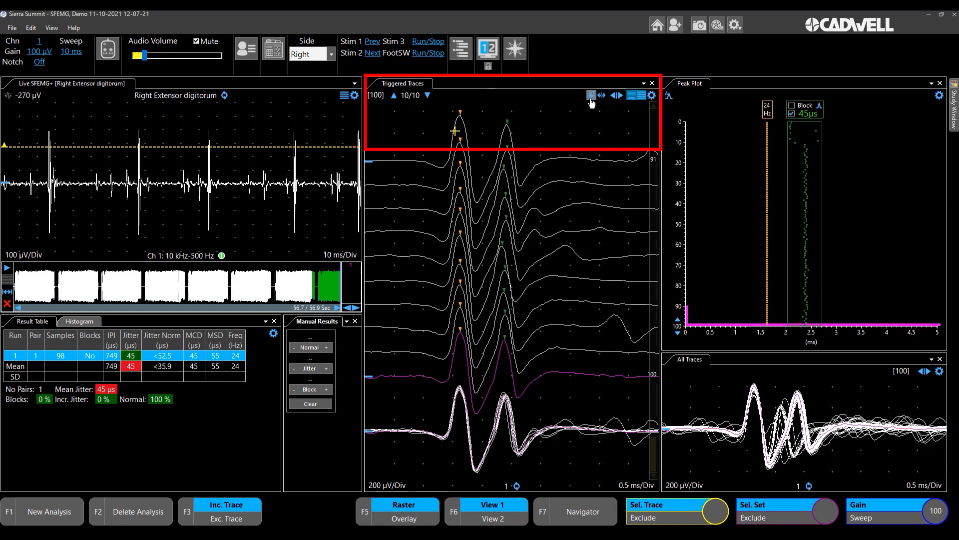
click(591, 102)
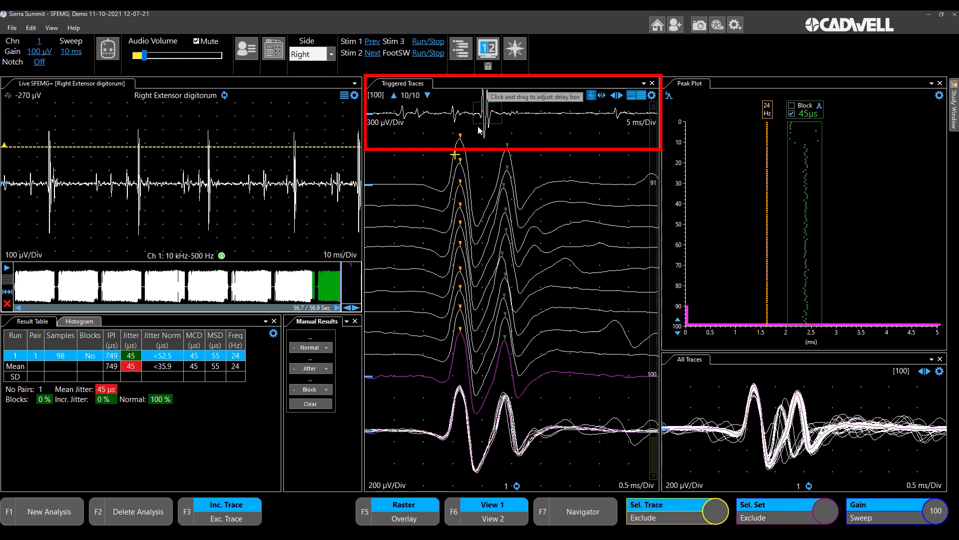
Try a longer sweep for the triggered traces and return it to 0.5 ms/Div
click(619, 485)
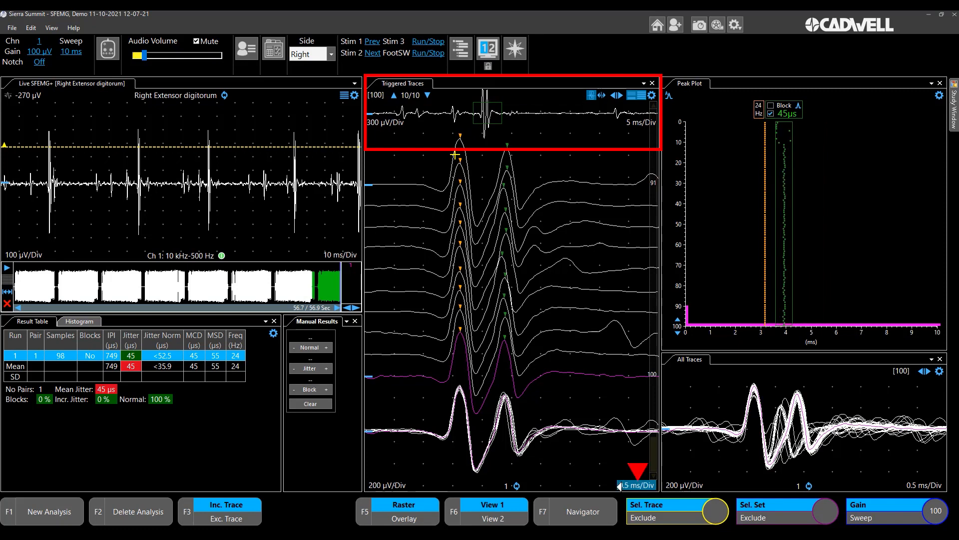
click(651, 486)
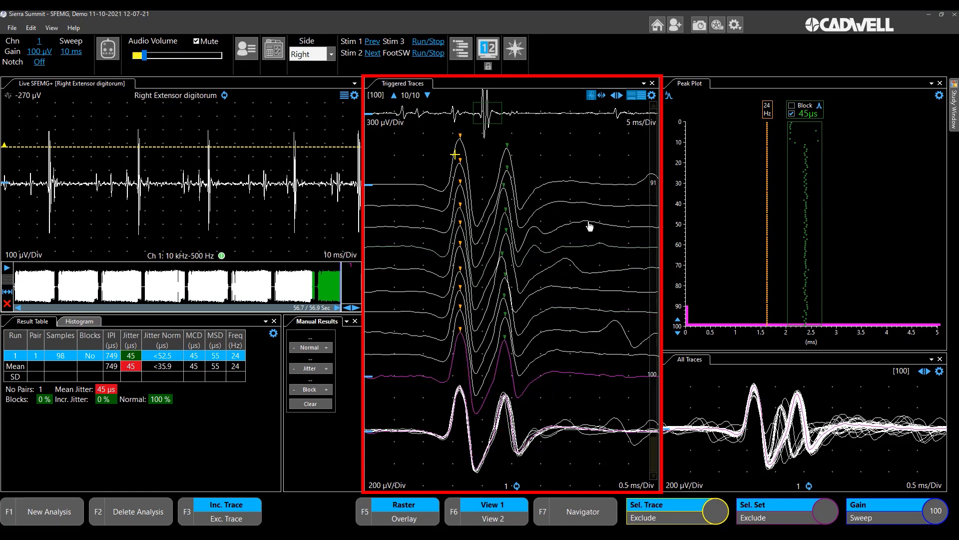
Switch the superimposed overlay beneath the triggered raster traces off and on, ending with raster and overlay both shown
click(632, 98)
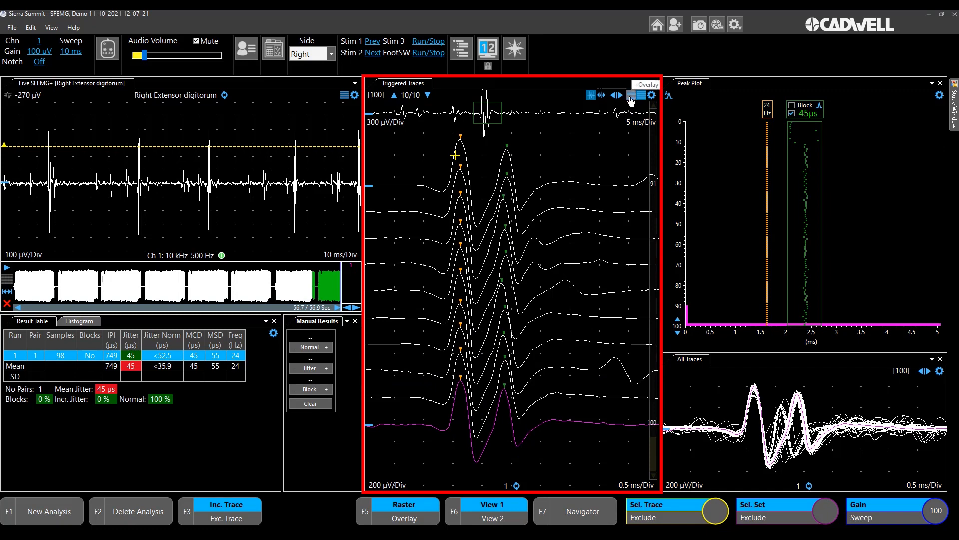
click(631, 99)
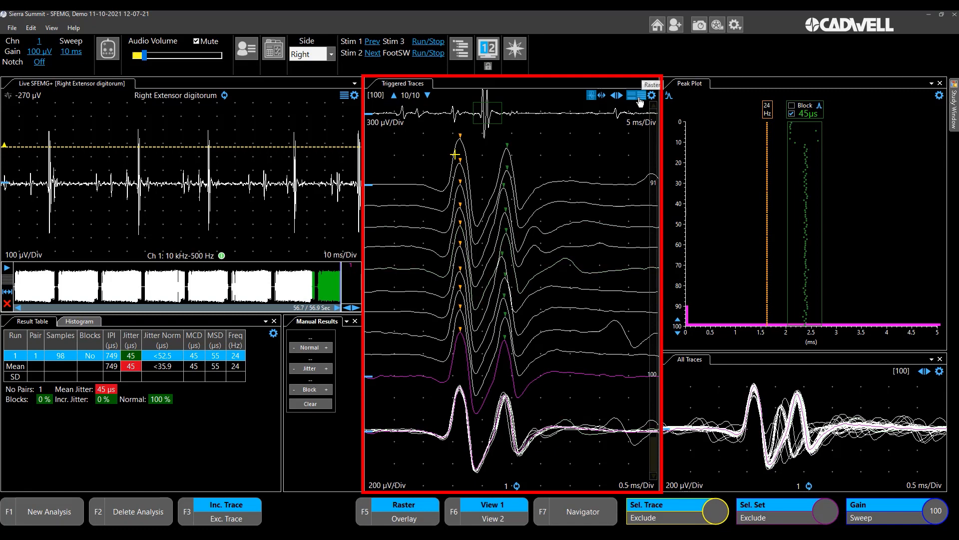
click(642, 98)
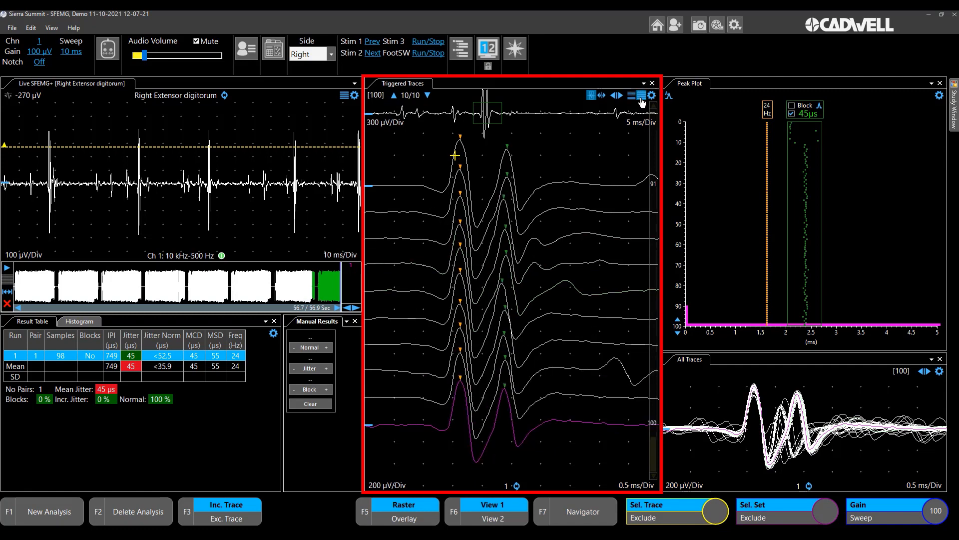
click(642, 100)
click(642, 100)
click(635, 97)
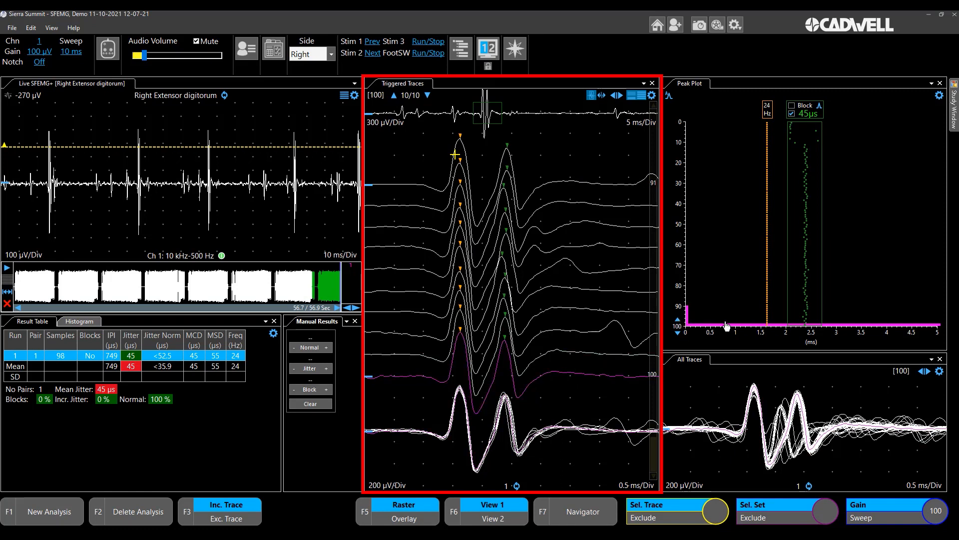
Browse the triggered trace sets to the middle of run 1 and back to the last set, traces 91–100
mouse_move(727, 325)
mouse_down()
mouse_move(723, 205)
mouse_move(720, 215)
mouse_up()
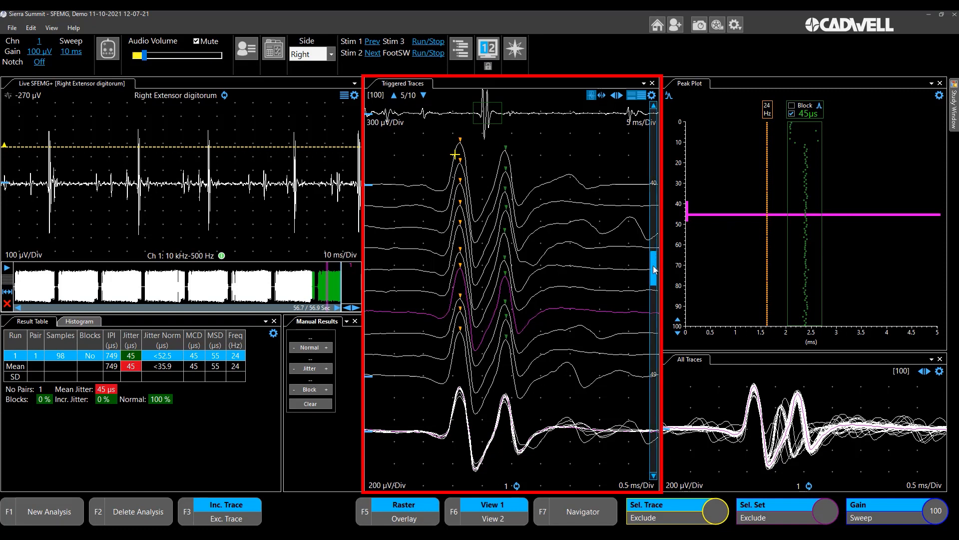
mouse_move(655, 266)
mouse_down()
mouse_move(653, 142)
mouse_move(655, 445)
mouse_move(664, 456)
mouse_up()
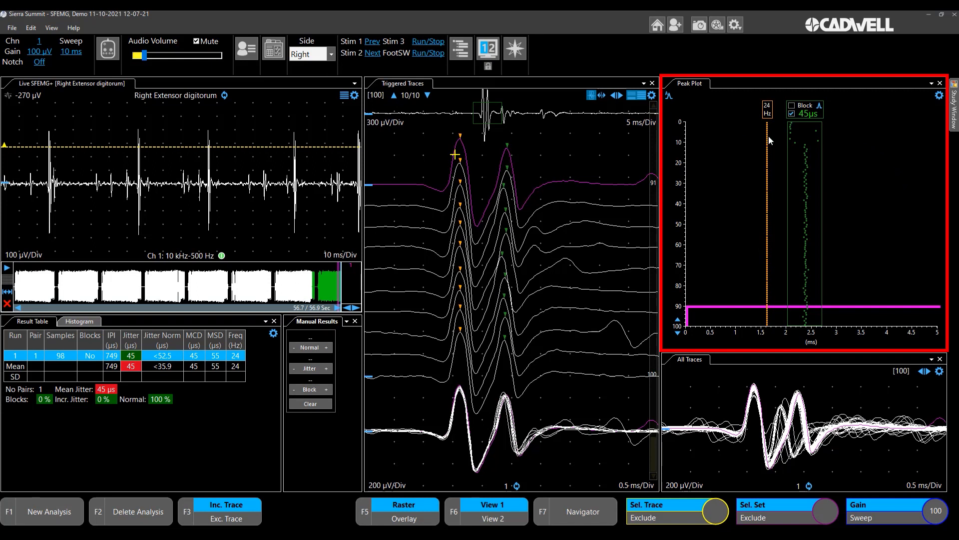
Shorten the second potential's window in the Peak Plot to exclude roughly the first ten discharges, and adjust its width
drag(806, 122, 805, 151)
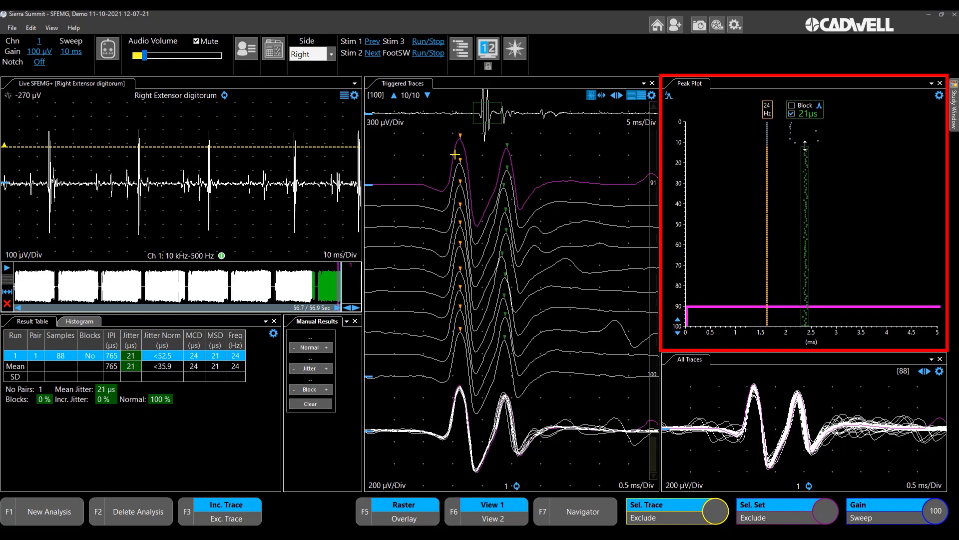
drag(804, 145, 806, 145)
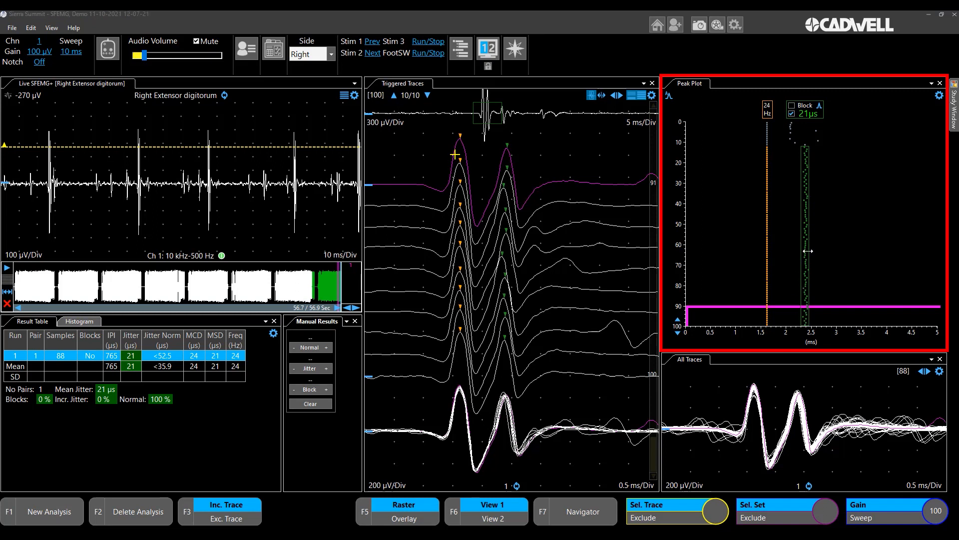
mouse_move(810, 252)
mouse_down()
mouse_move(842, 254)
mouse_move(818, 254)
mouse_up()
drag(823, 254, 808, 254)
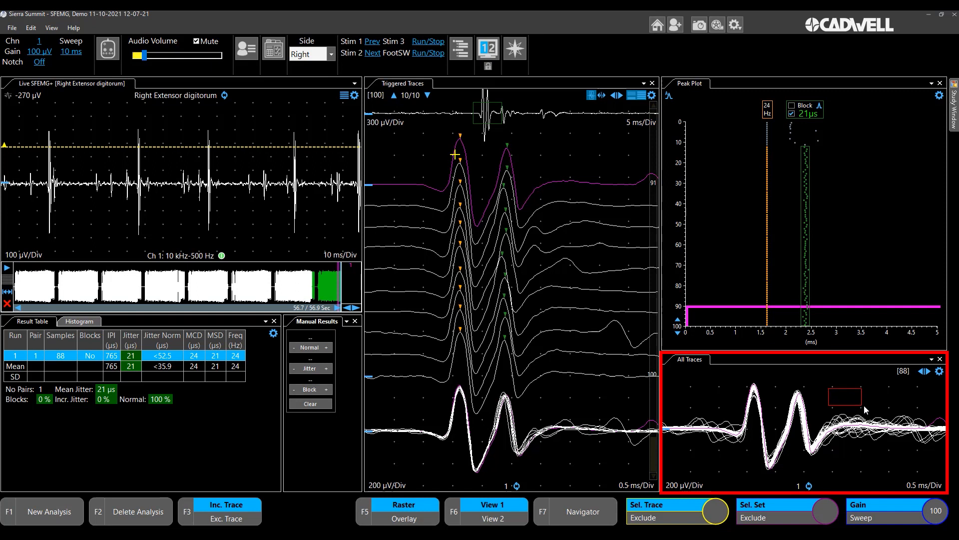
Exclude stray traces after and before the potentials in All Traces by boxing them, and reanalyze the run to restore all traces
drag(879, 407, 900, 421)
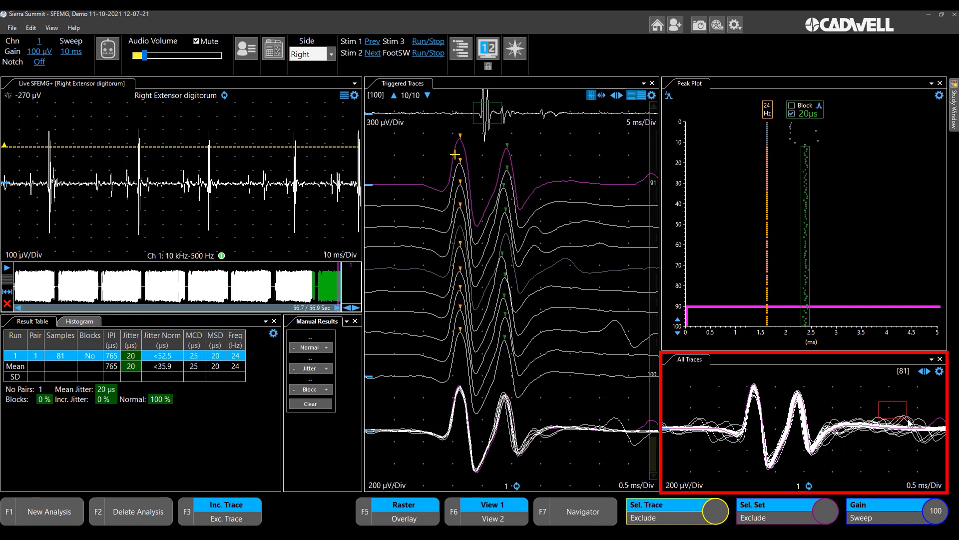
drag(679, 409, 718, 421)
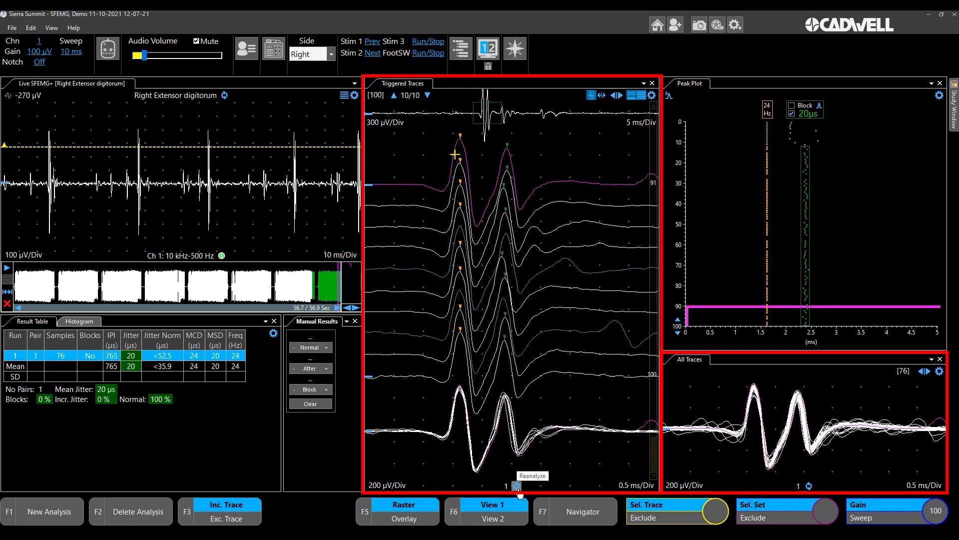
click(809, 485)
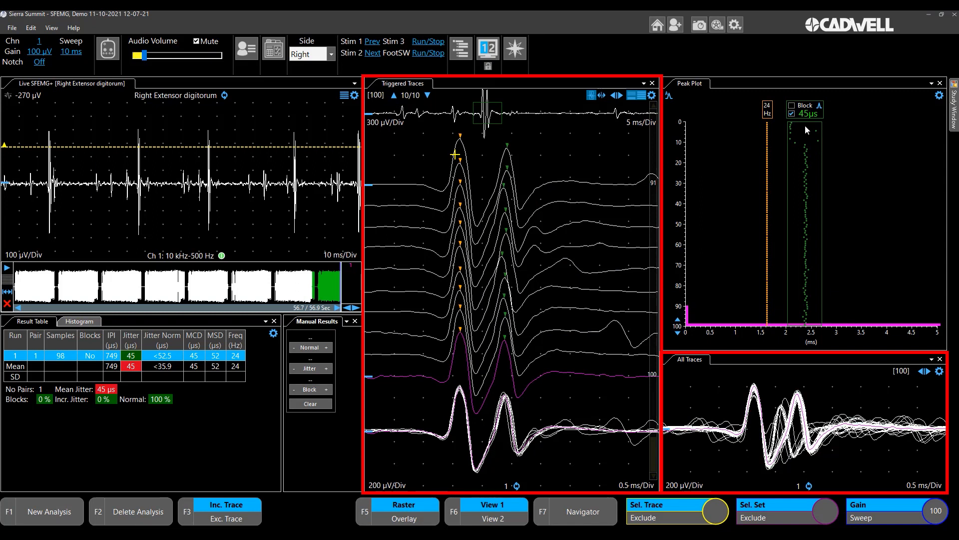
Exclude roughly the first ten discharges in the Peak Plot and box out stray traces below the baseline ahead of the potentials in All Traces
drag(805, 128, 805, 145)
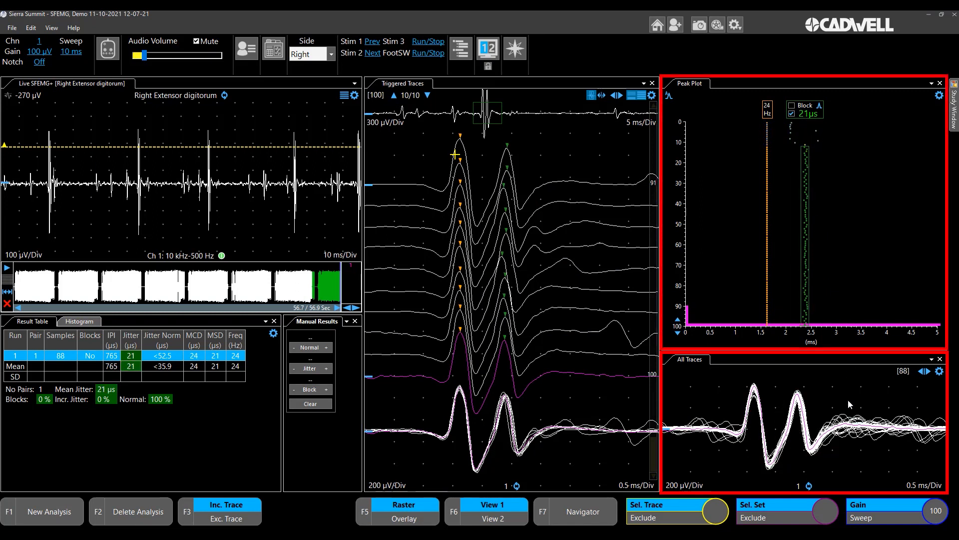
drag(690, 442, 739, 444)
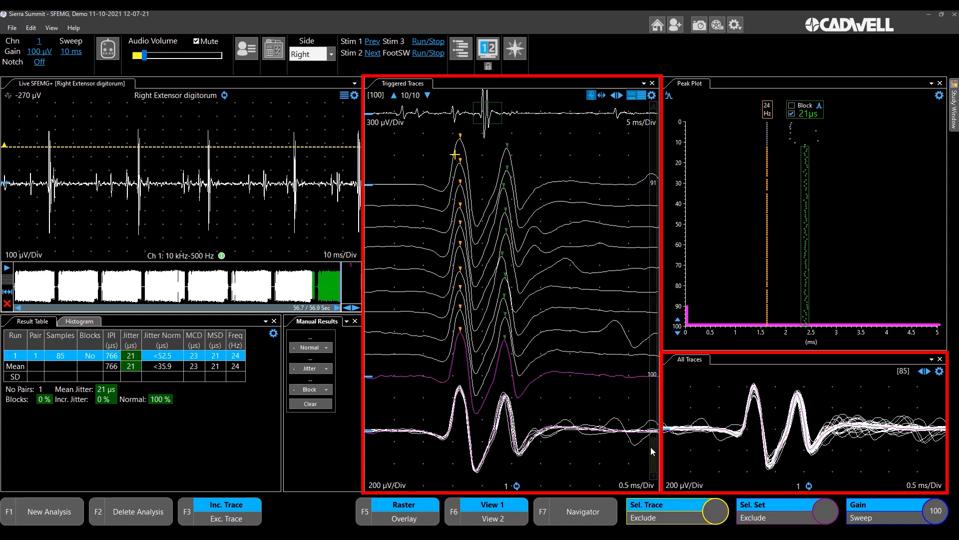
Exclude the stray trace among traces 23–32 by boxing its late deflection in the overlay, and try another box on traces 28–37
drag(653, 447, 653, 203)
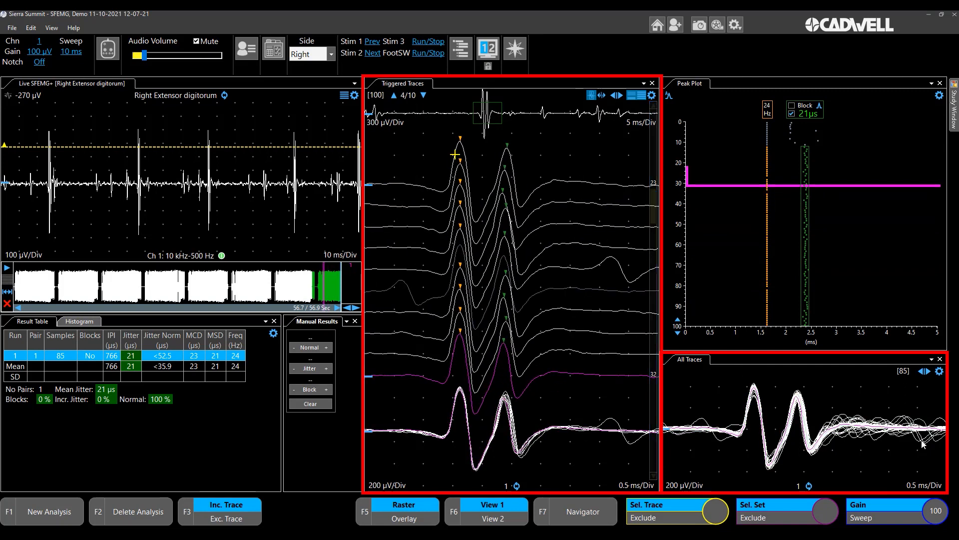
drag(590, 409, 621, 430)
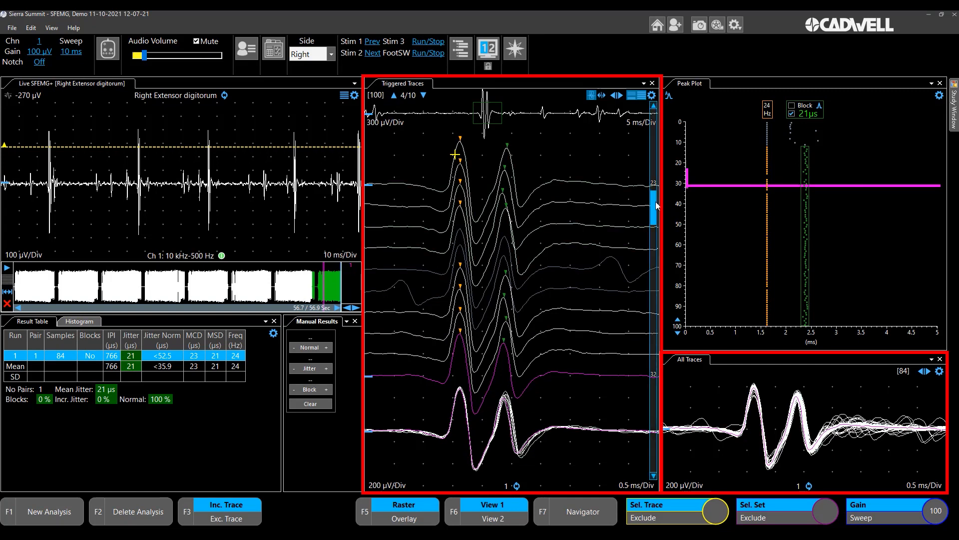
mouse_move(657, 204)
mouse_down()
mouse_move(653, 254)
mouse_move(649, 219)
mouse_up()
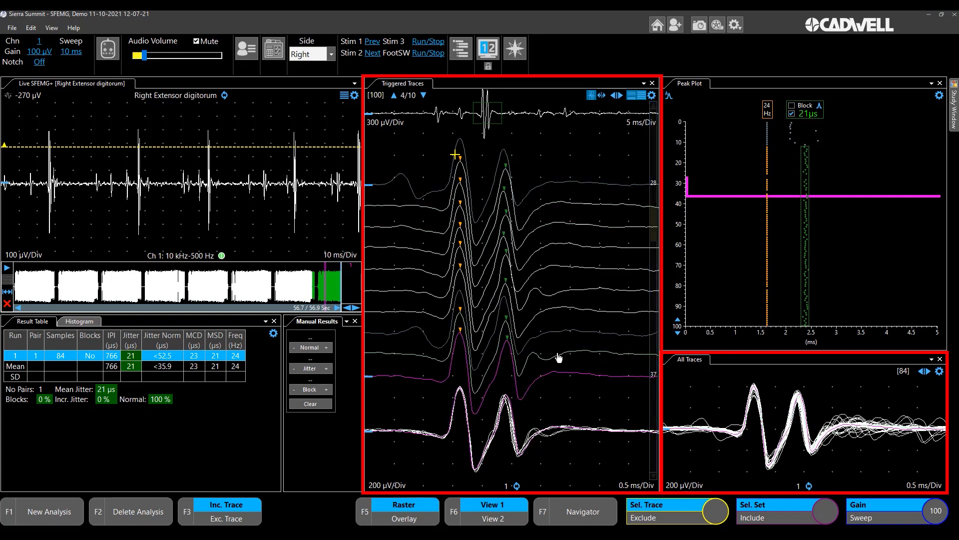
drag(561, 399, 594, 452)
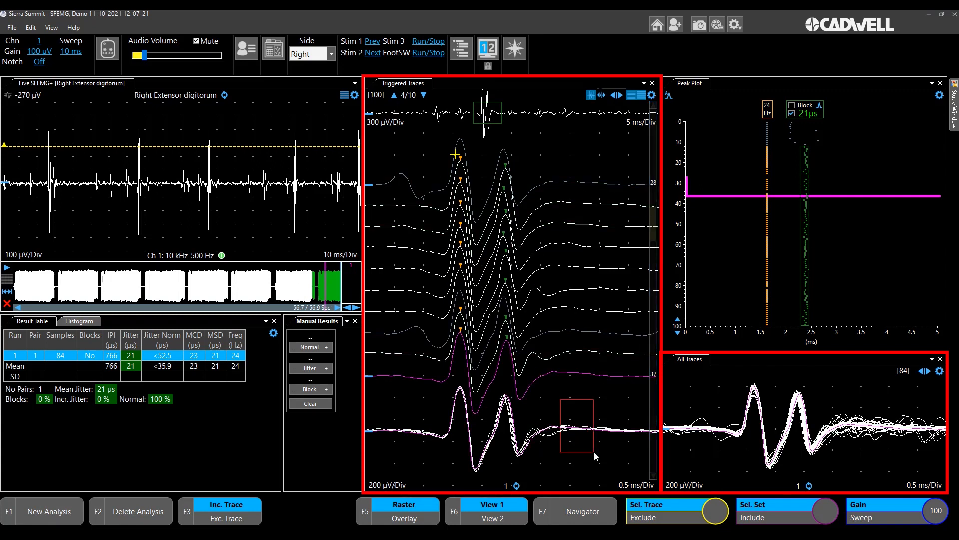
click(579, 405)
Examine the triggered trace sets between traces 34 and 80 for stray discharges, returning to traces 41–50
scroll(593, 401, down, 8)
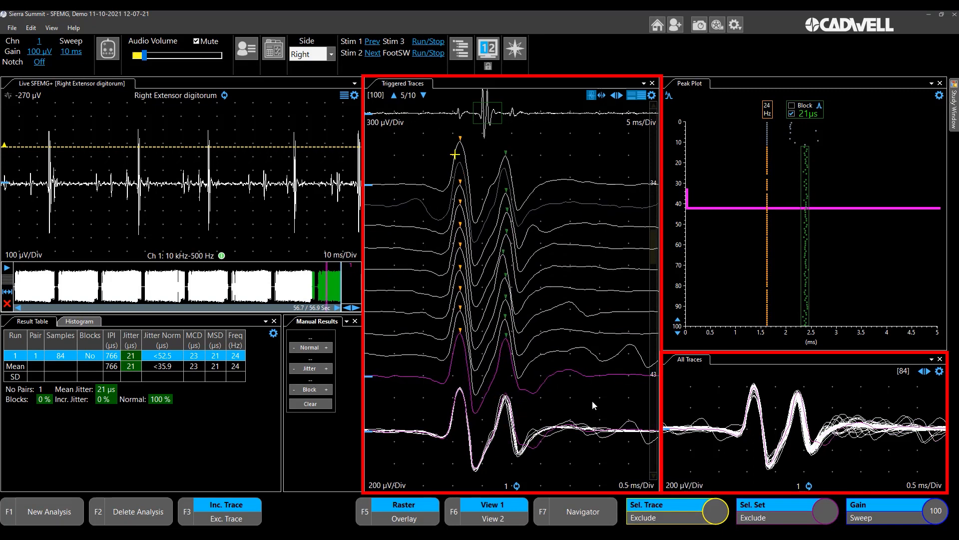
scroll(593, 404, down, 6)
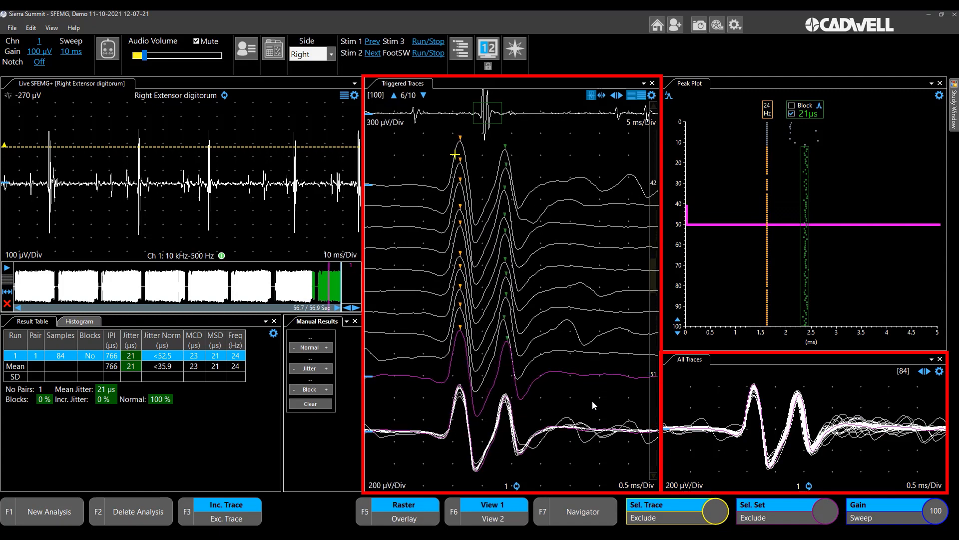
scroll(592, 403, down, 20)
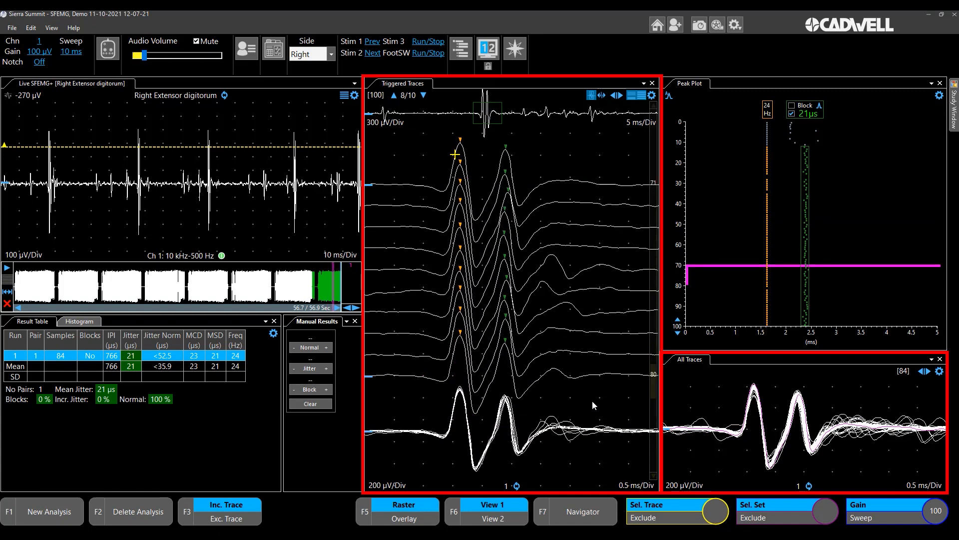
scroll(592, 400, up, 20)
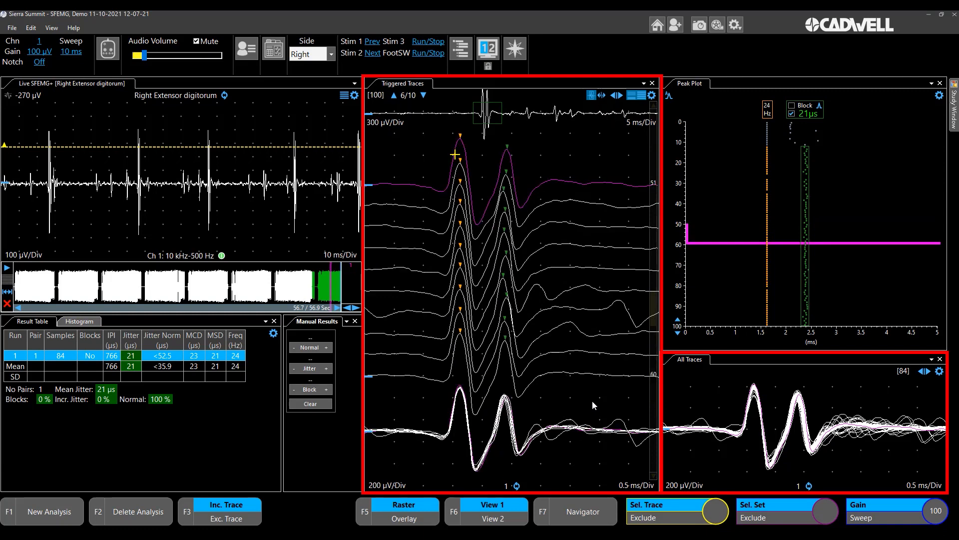
scroll(592, 400, up, 10)
scroll(592, 401, up, 2)
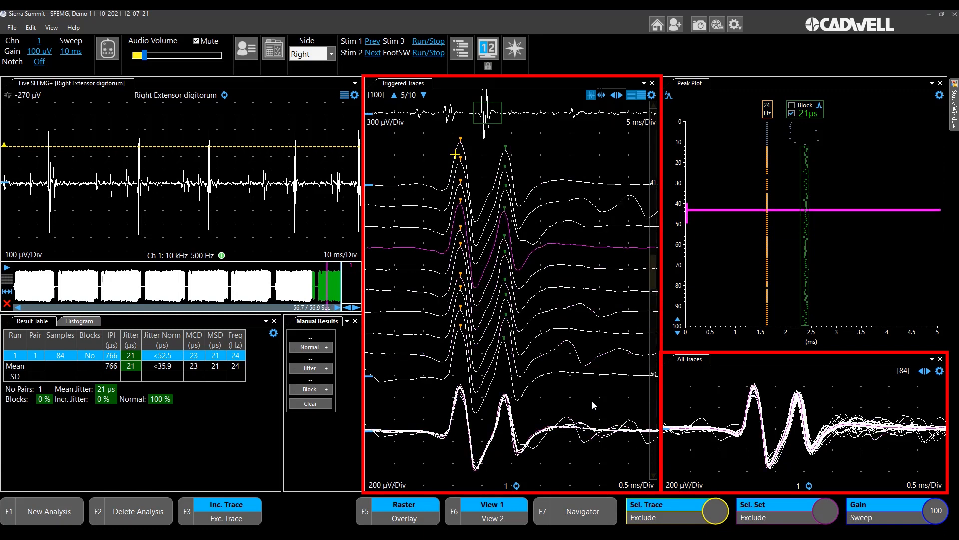
scroll(592, 400, up, 3)
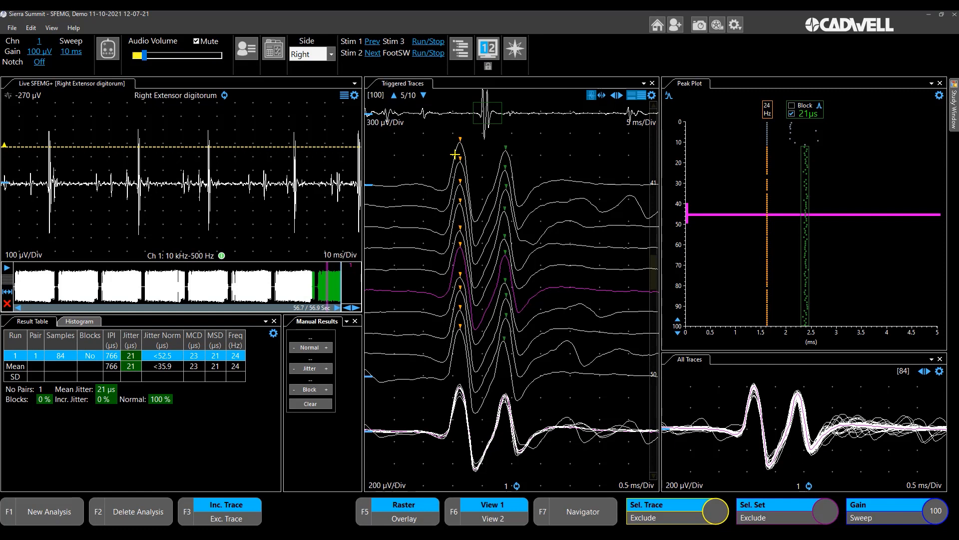
Record a second run from the right extensor digitorum and stop the acquisition
key(space)
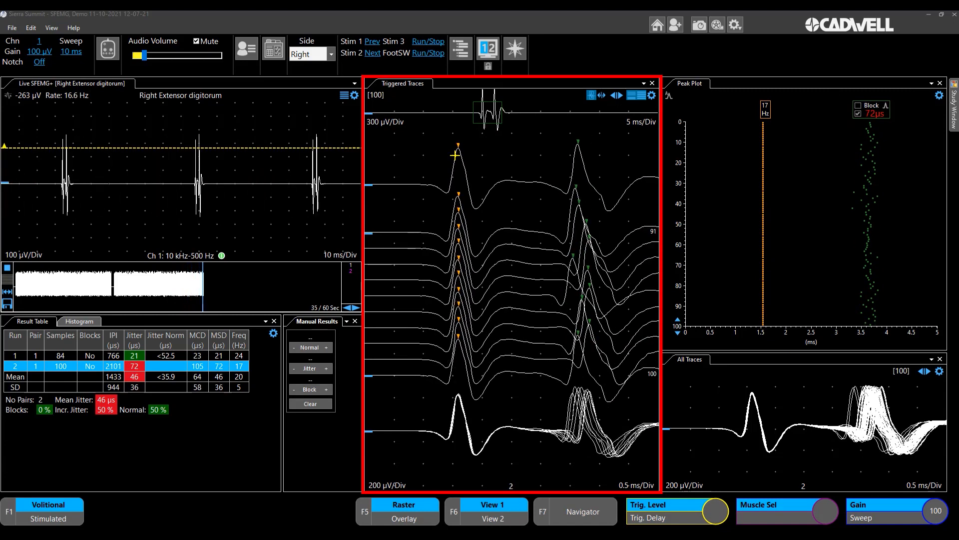
key(space)
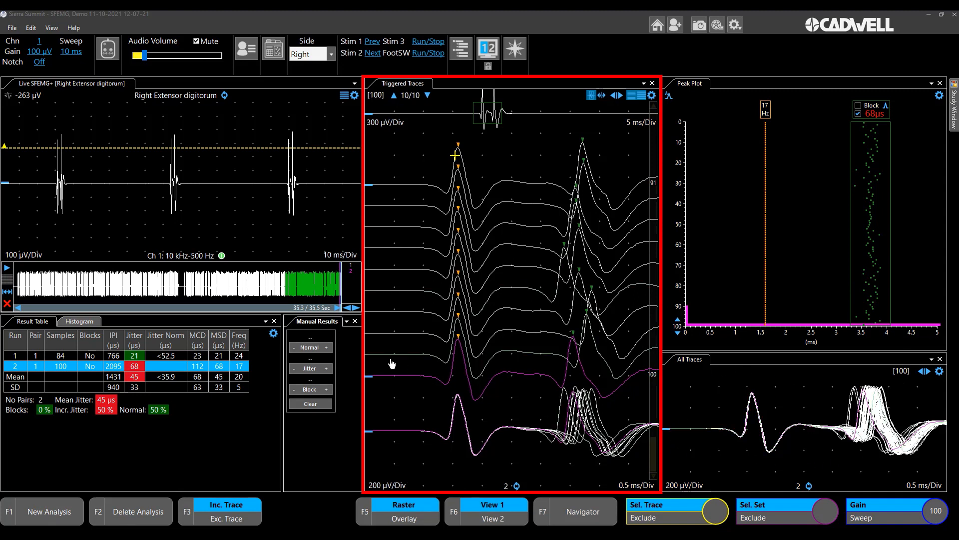
Record a third run, set the triggered traces' sweep to 1 ms/Div and stop the acquisition
key(F1)
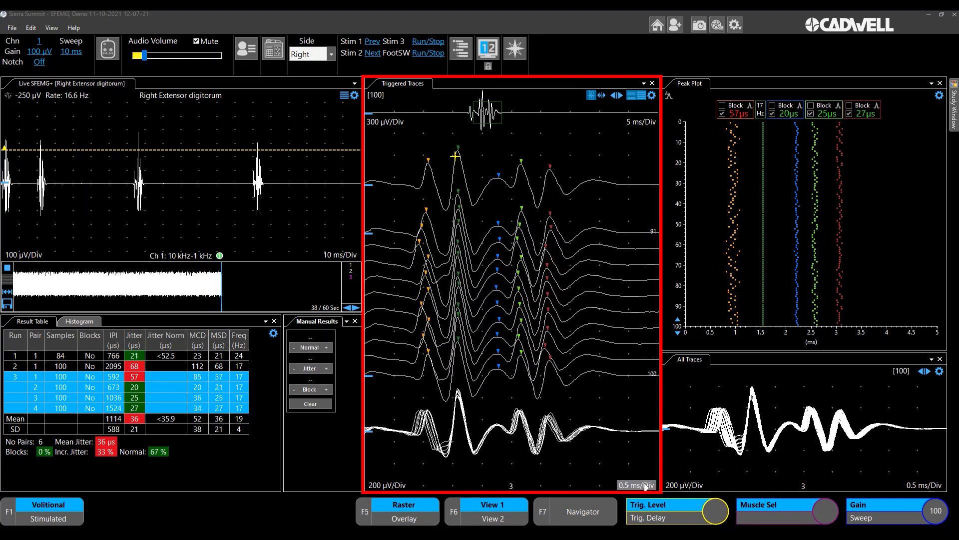
click(624, 485)
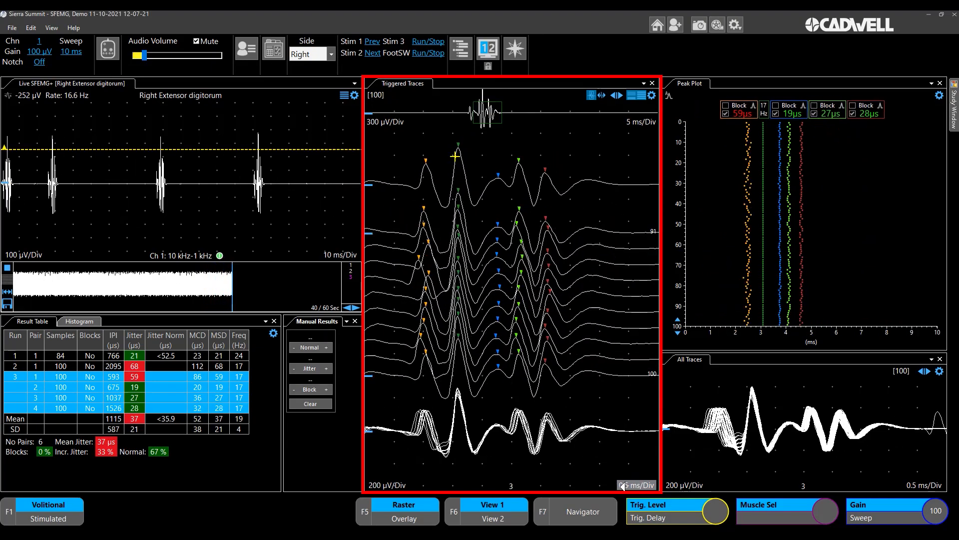
click(624, 485)
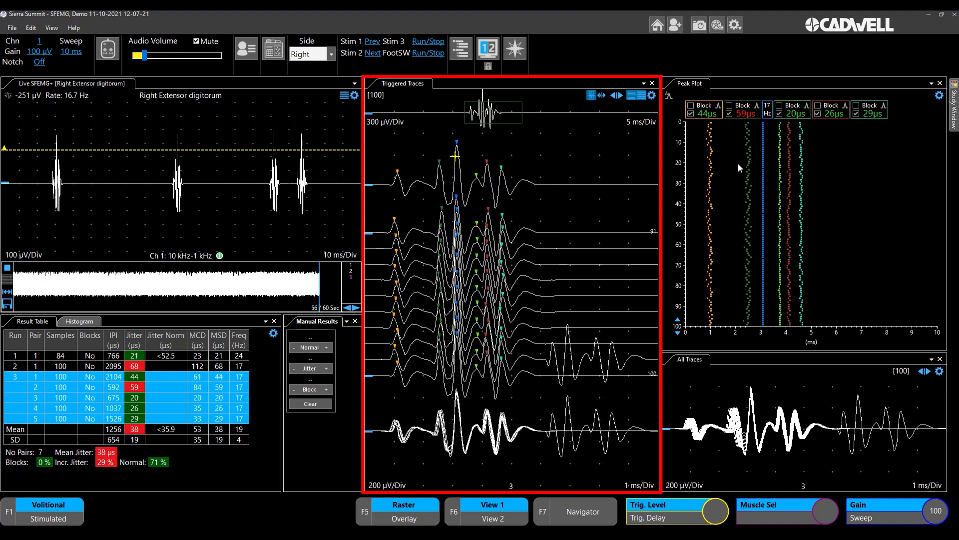
key(space)
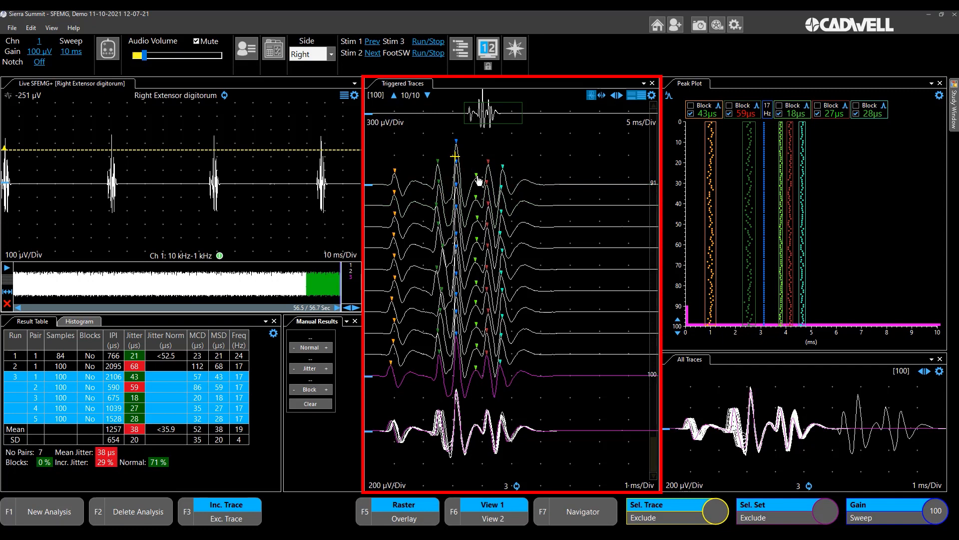
Remove the 18 µs peak from run 3's analysis, and try boxing the late deflection as an additional peak
click(779, 114)
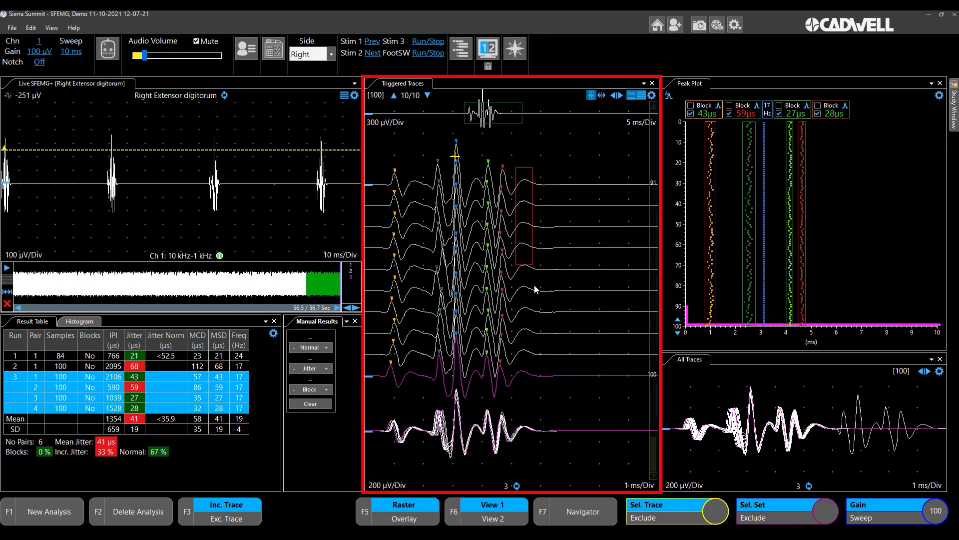
drag(535, 288, 533, 385)
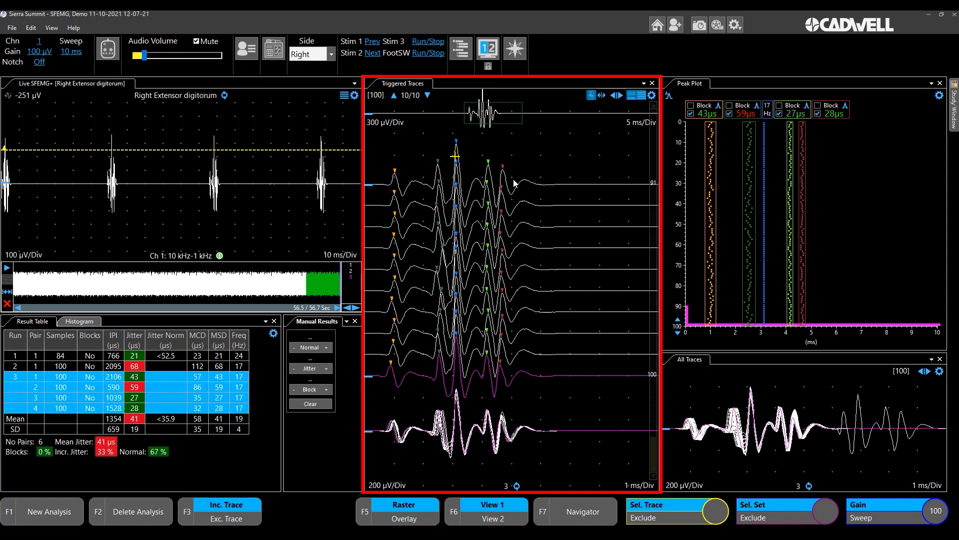
drag(513, 163, 541, 401)
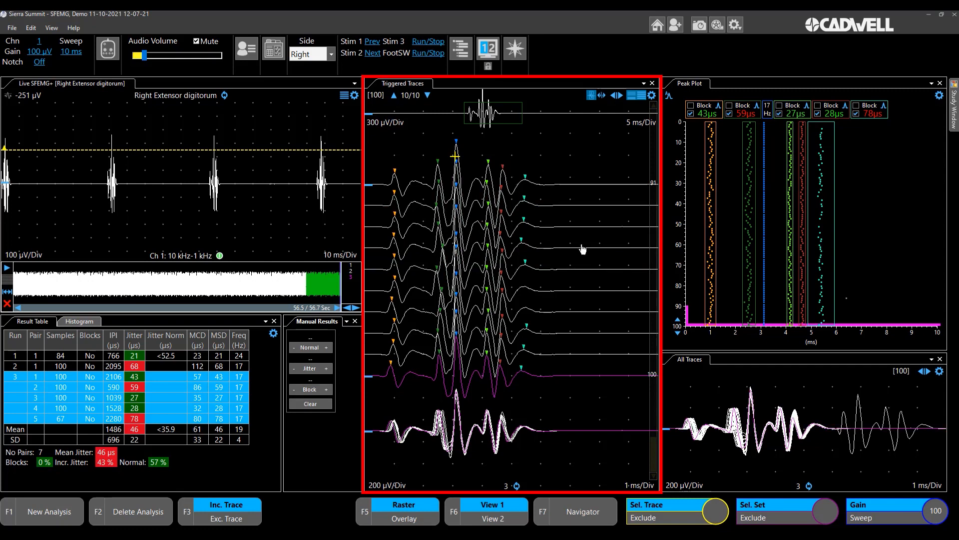
click(856, 114)
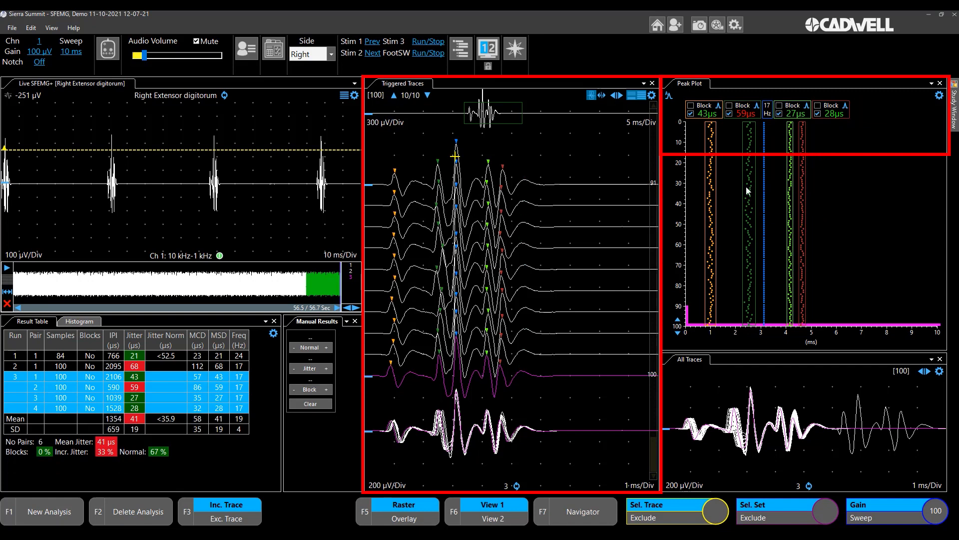
Check the peak plot's Automatic Block Handling setting for run 3
click(938, 101)
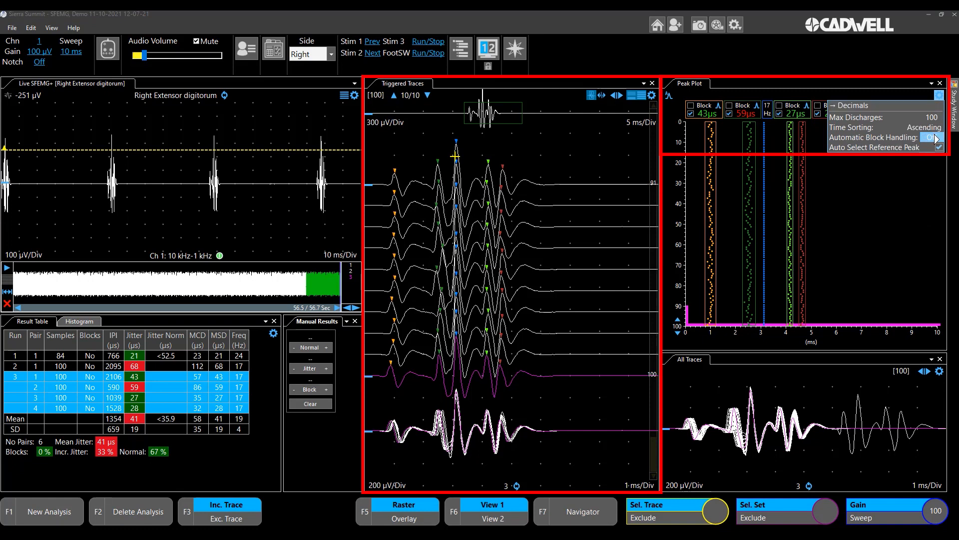
click(669, 179)
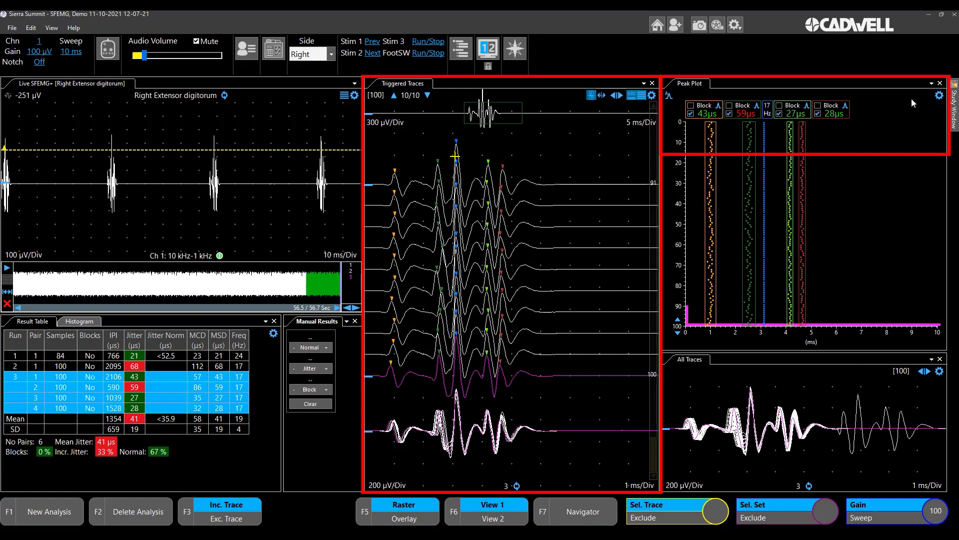
click(939, 97)
Mark run 3's first and last measured peaks as blocked, and clear both block marks again
click(691, 106)
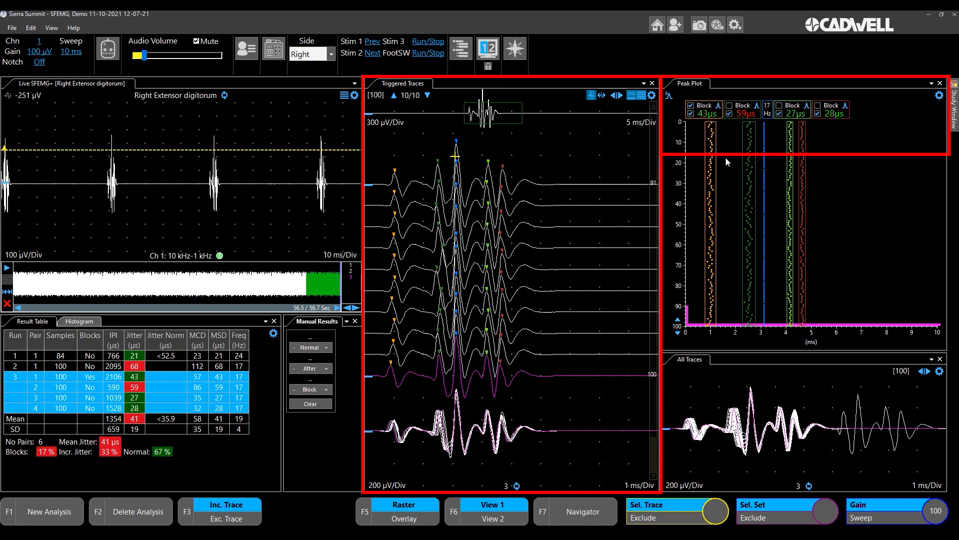
click(818, 105)
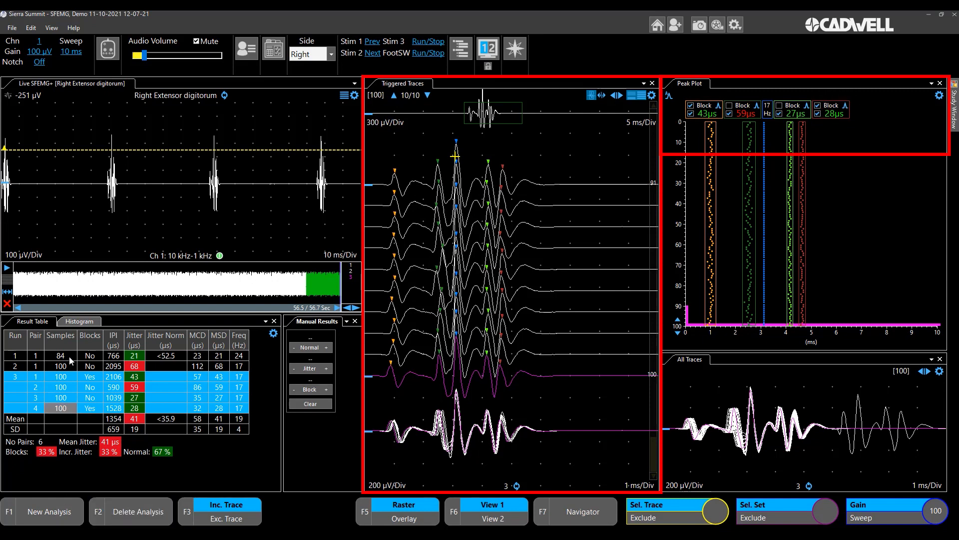
click(710, 105)
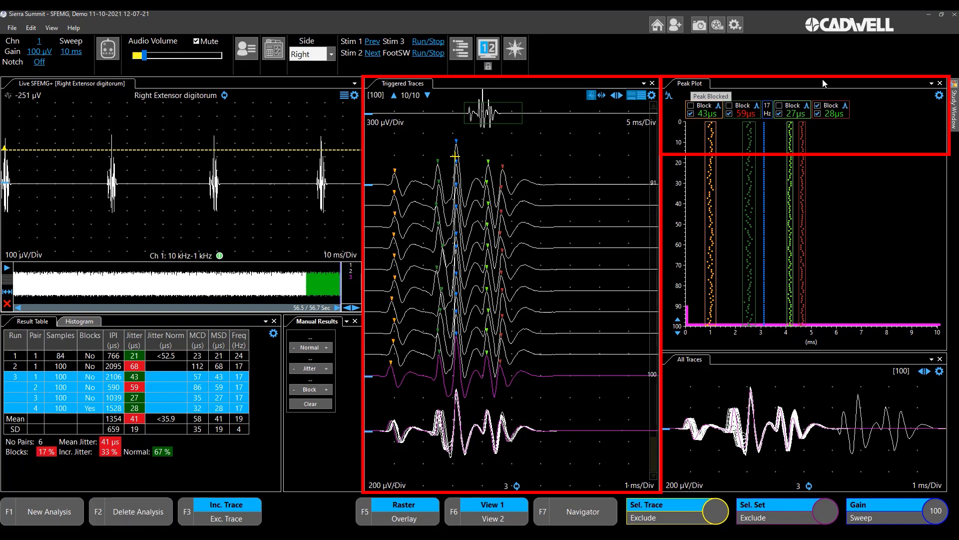
click(818, 106)
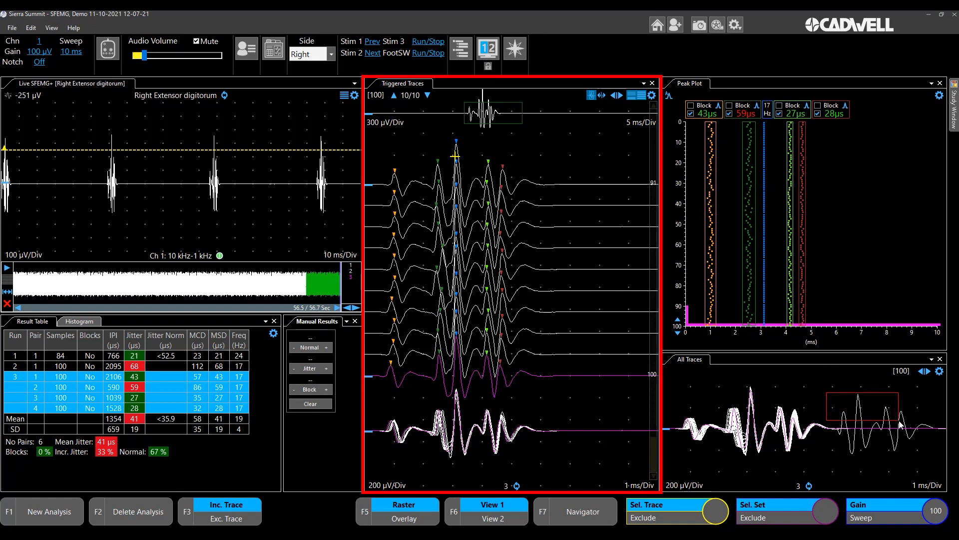
Exclude run 3's stray discharge by boxing its late spikes in the overlay of all traces
drag(827, 392, 899, 421)
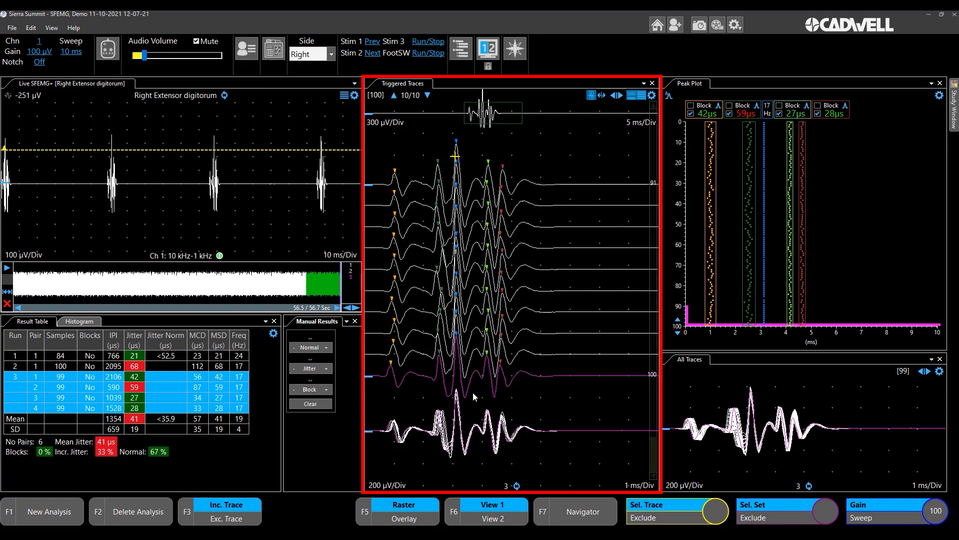
click(536, 376)
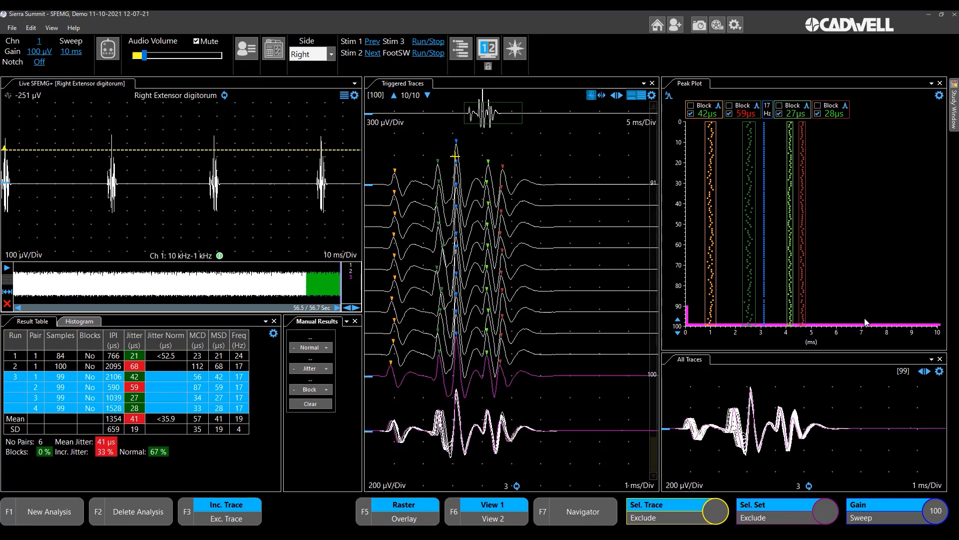
Record a fourth run from the right extensor digitorum, clearing the collected traces twice while recording, and stop the acquisition
key(space)
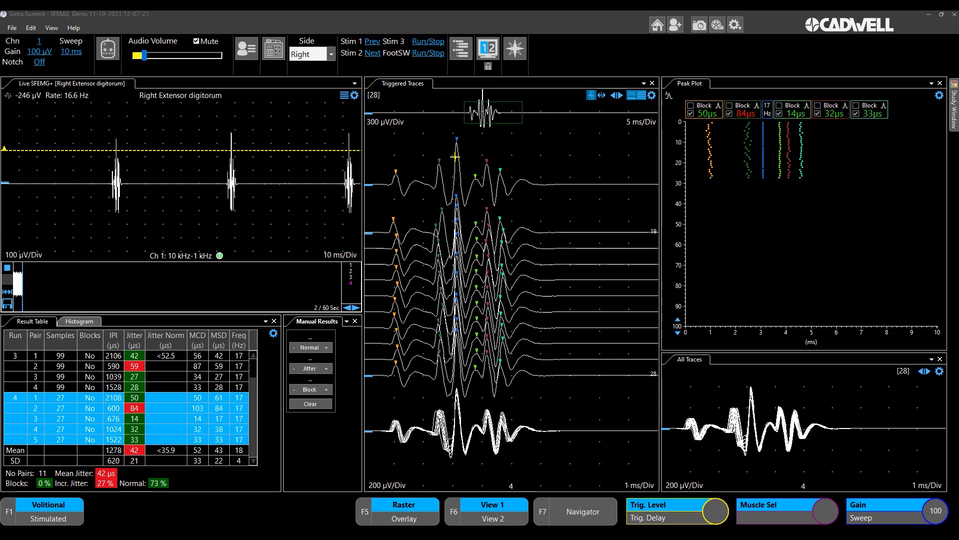
key(Delete)
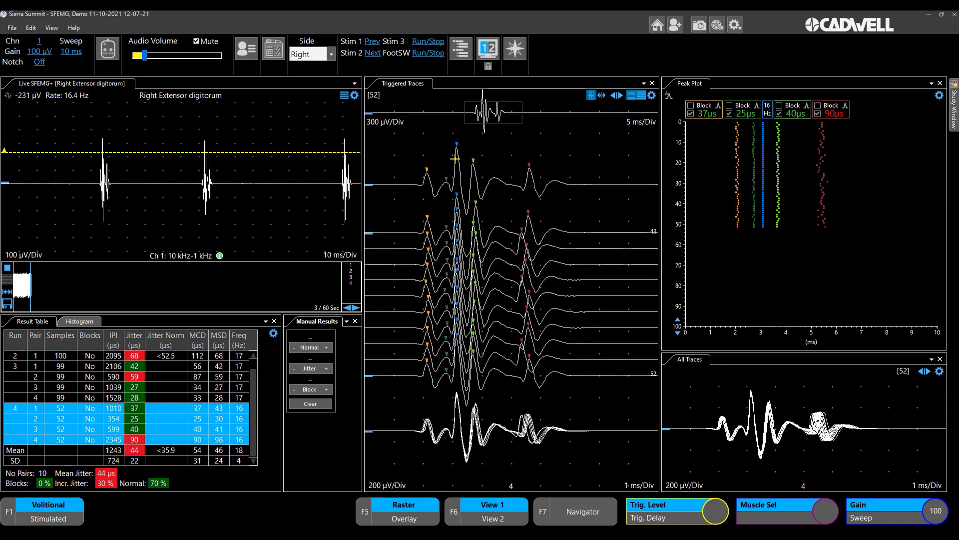
key(Delete)
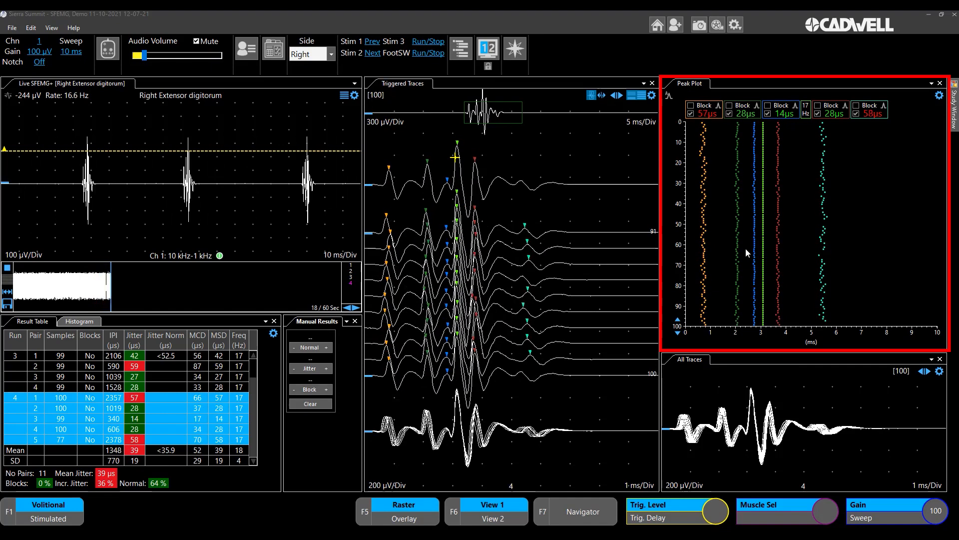
key(space)
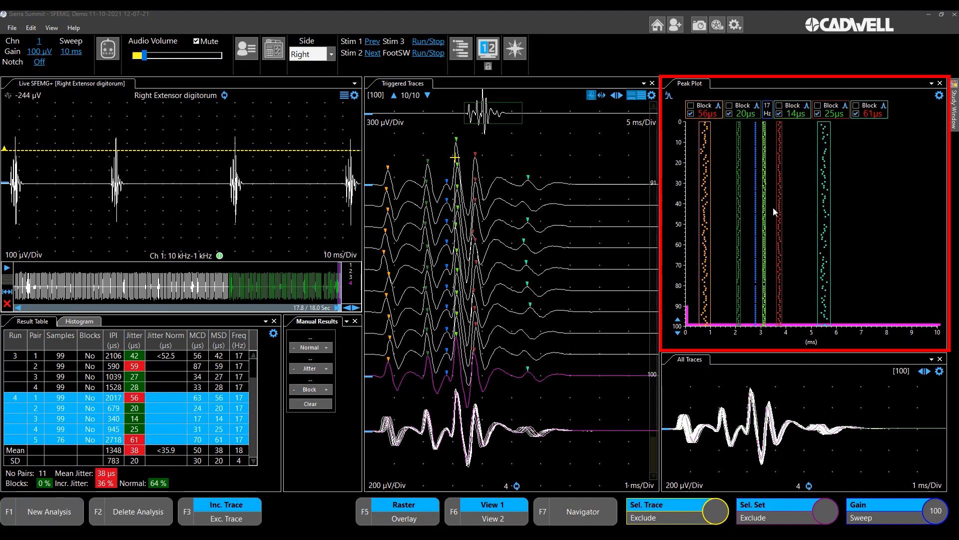
Check the Auto Select Reference Peak option, try run 4's first and fourth peaks as the reference, and restore automatic selection
click(940, 96)
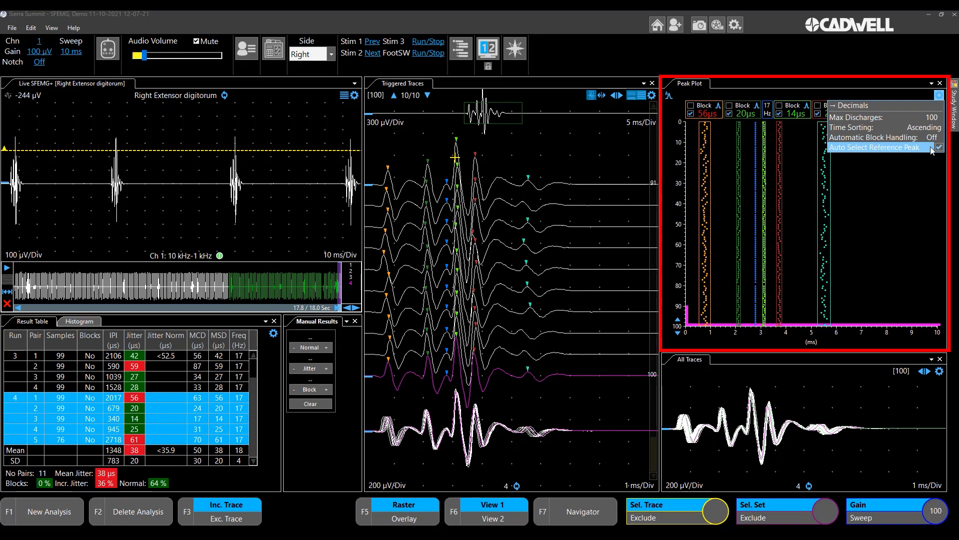
click(899, 231)
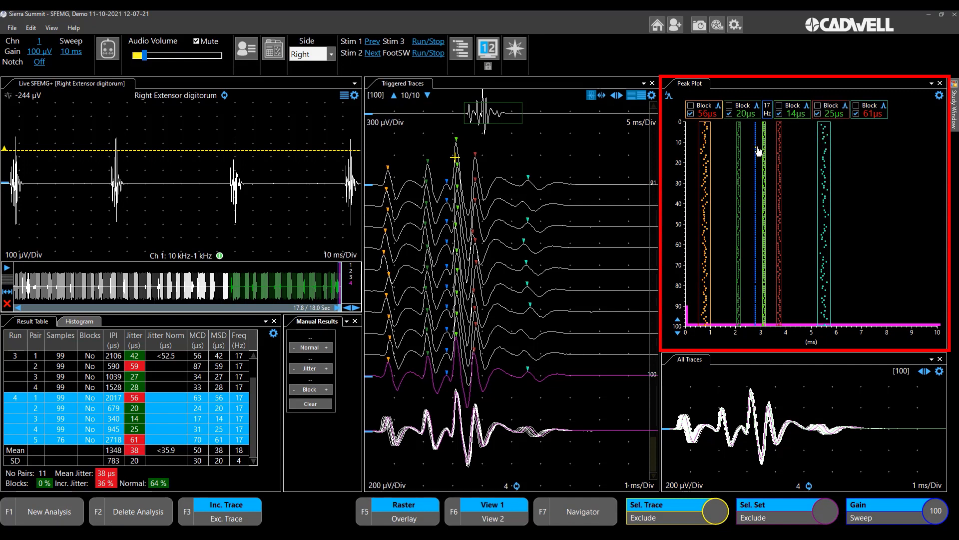
click(718, 108)
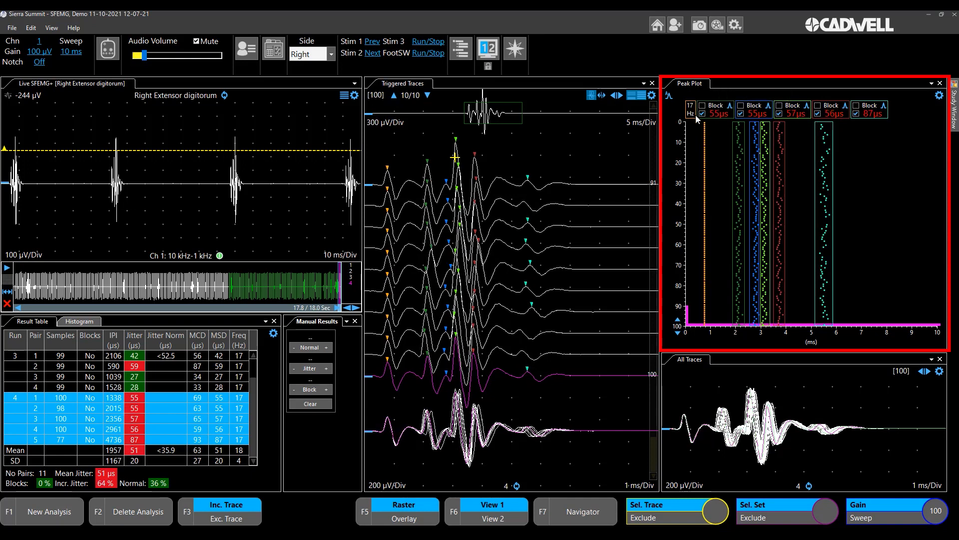
click(807, 107)
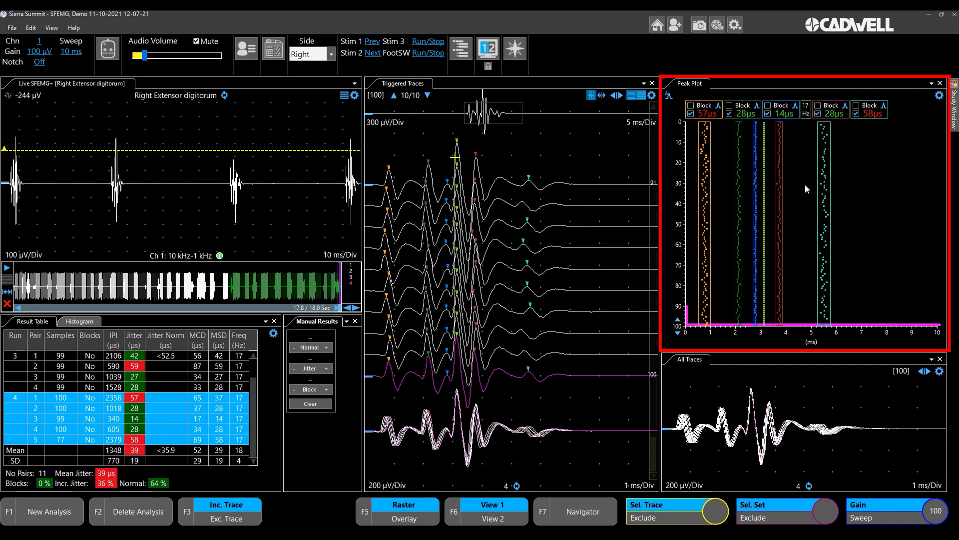
click(668, 98)
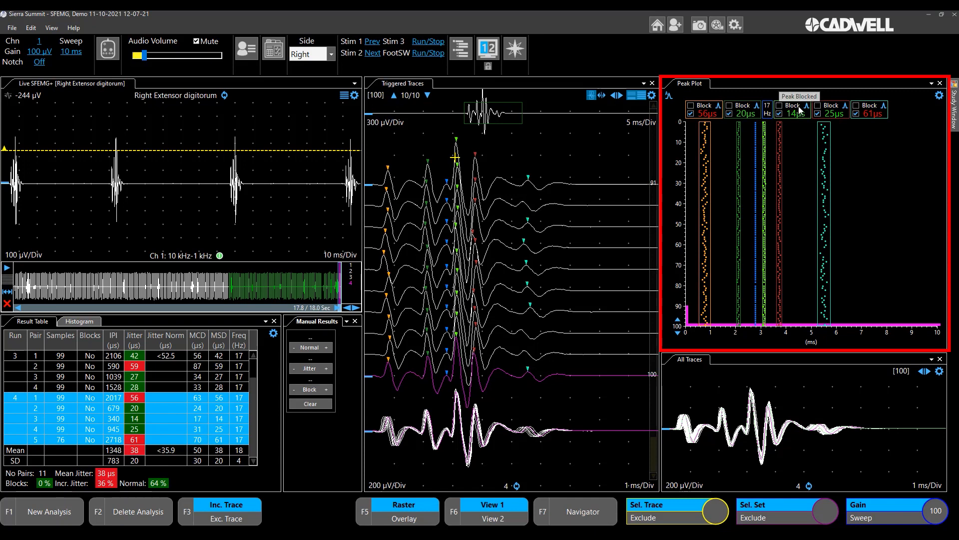
Make run 4's fourth peak the reference, remove the 14 µs peak, and select the reference peak automatically again
click(806, 110)
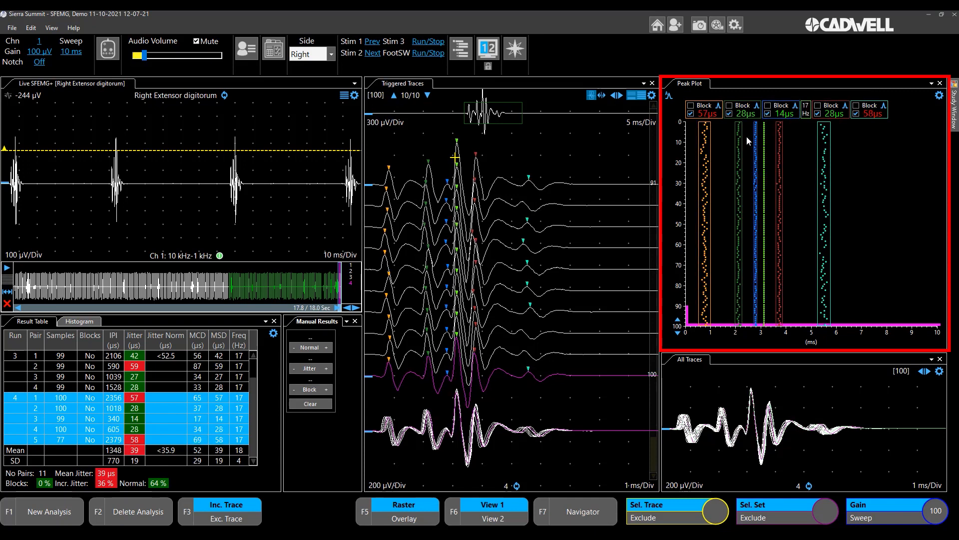
click(768, 115)
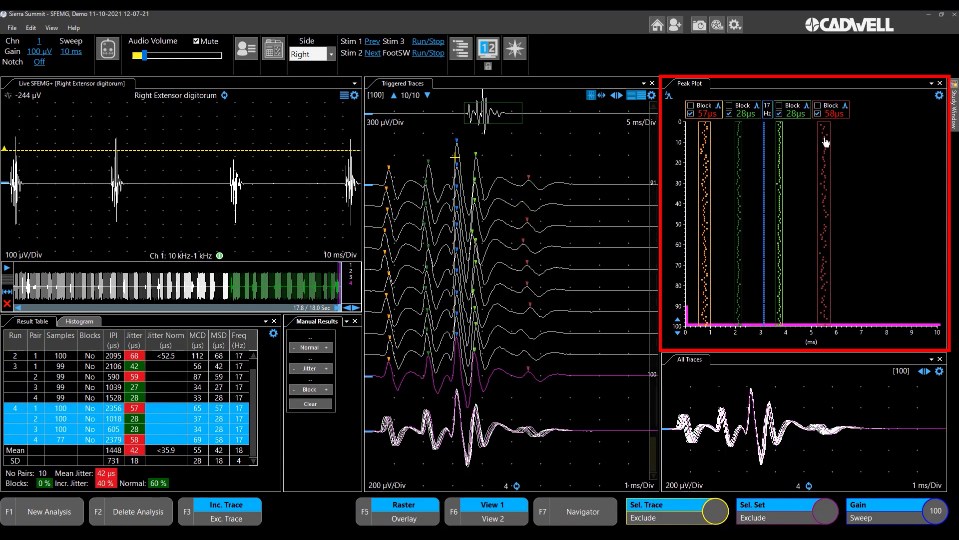
click(669, 97)
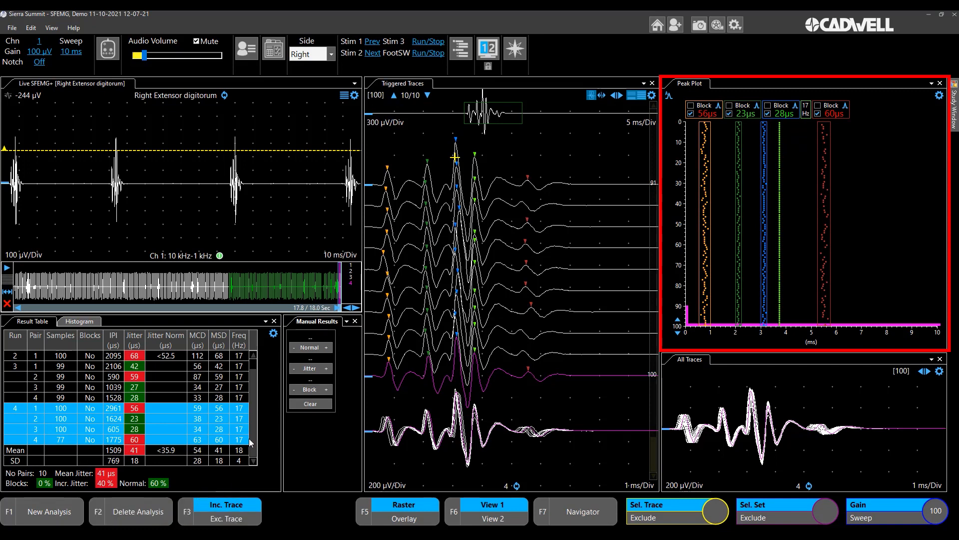
Review runs 2 and 3, and open run 4 from the jitter histogram before returning to the result table
click(14, 356)
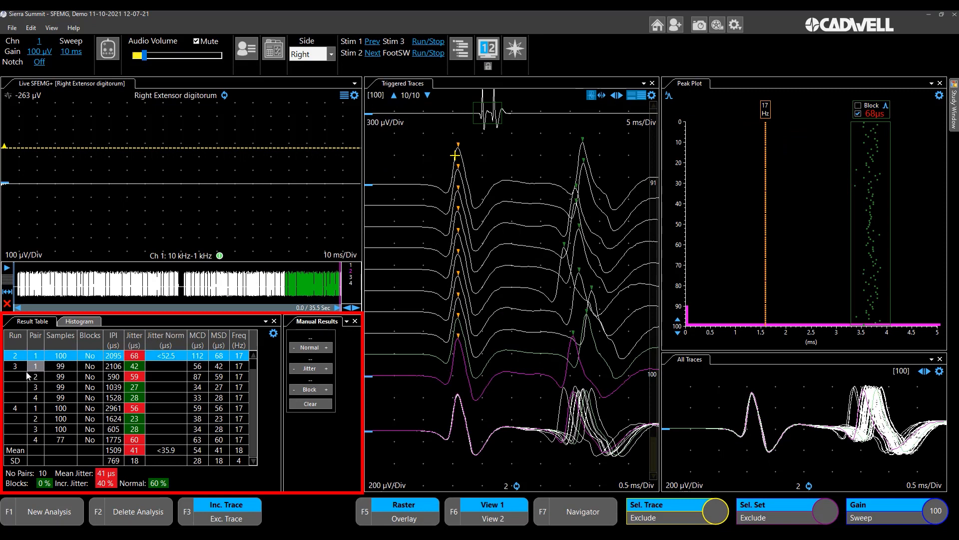
click(20, 367)
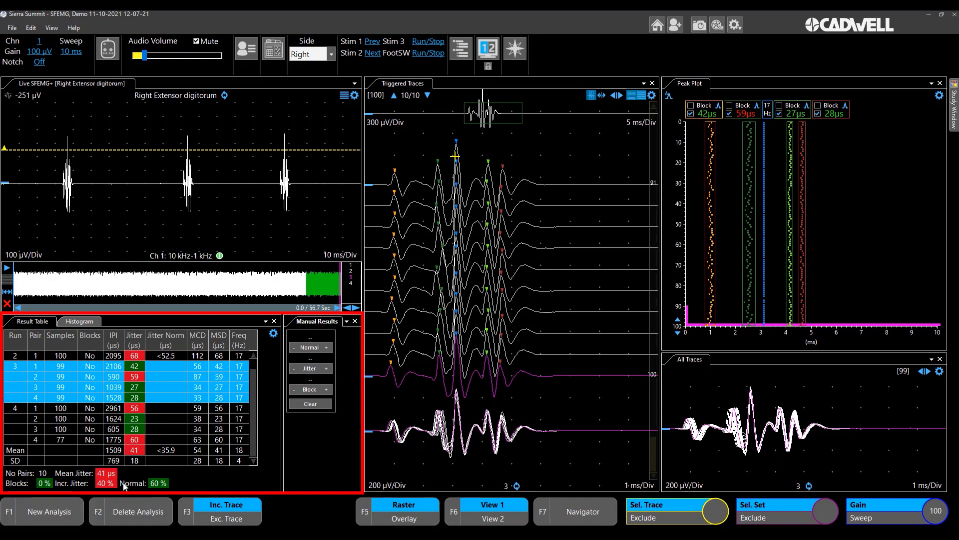
click(78, 322)
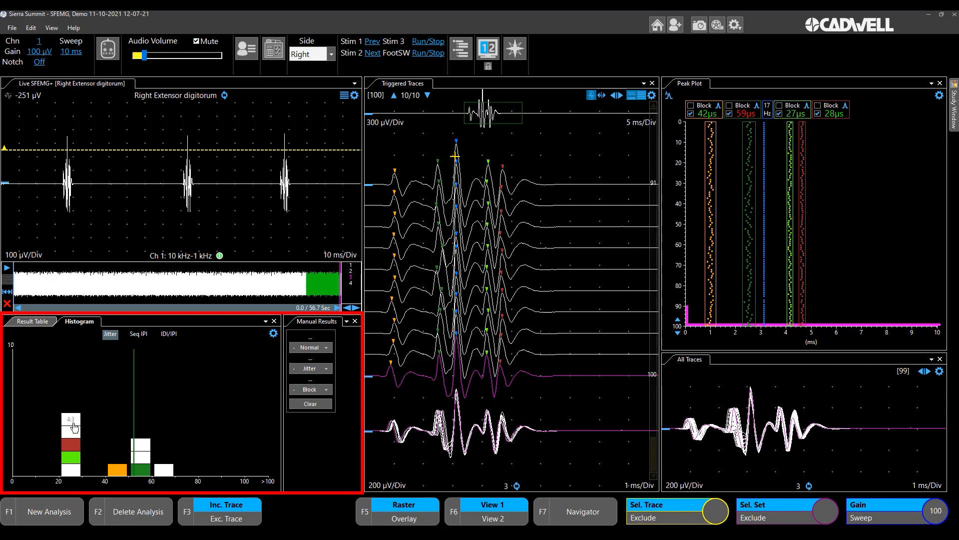
mouse_move(78, 422)
click(73, 423)
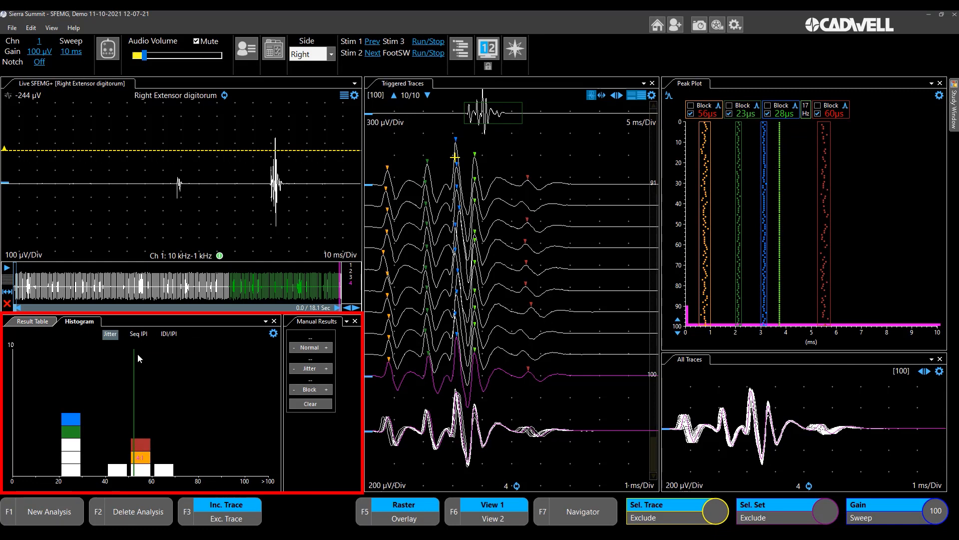
click(41, 321)
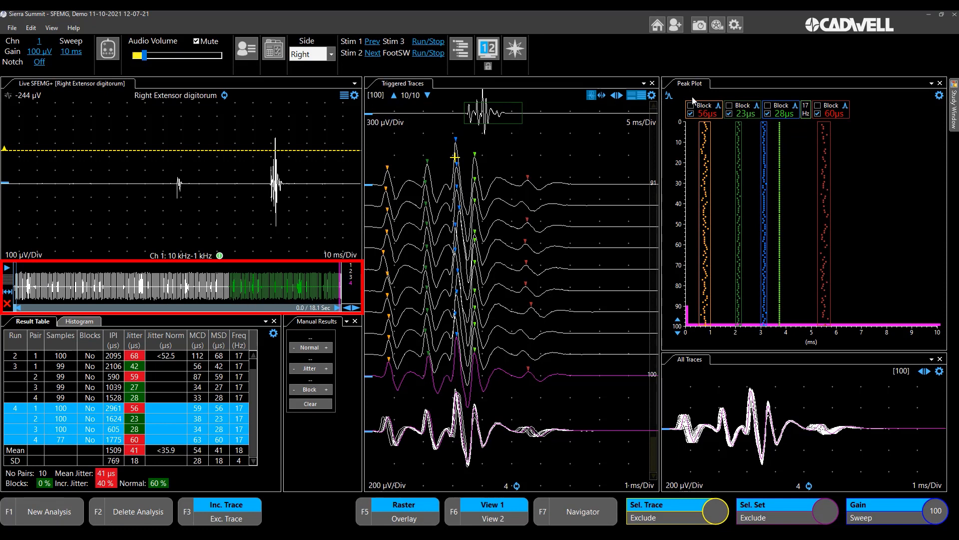
Raise run 4's maximum discharges to 200, and restore the limit to 100
click(678, 321)
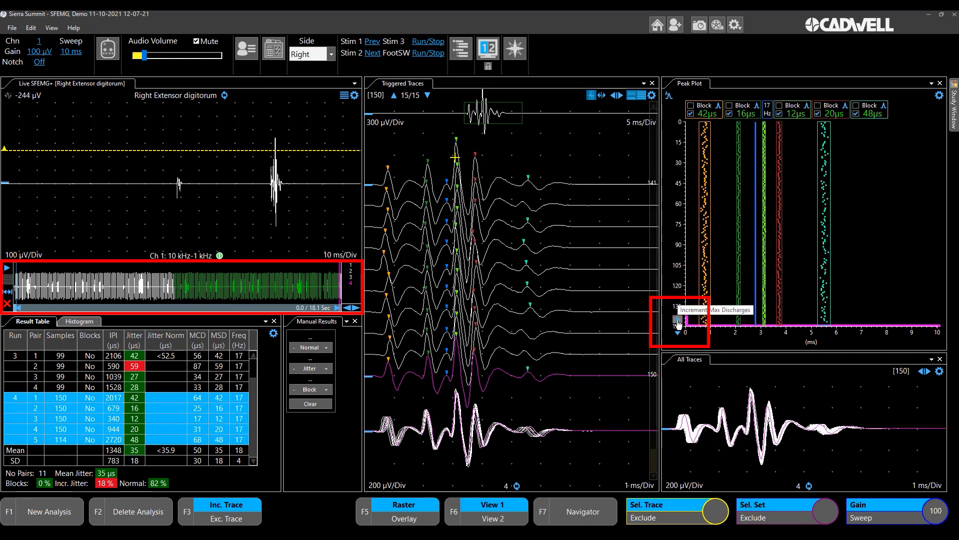
click(678, 322)
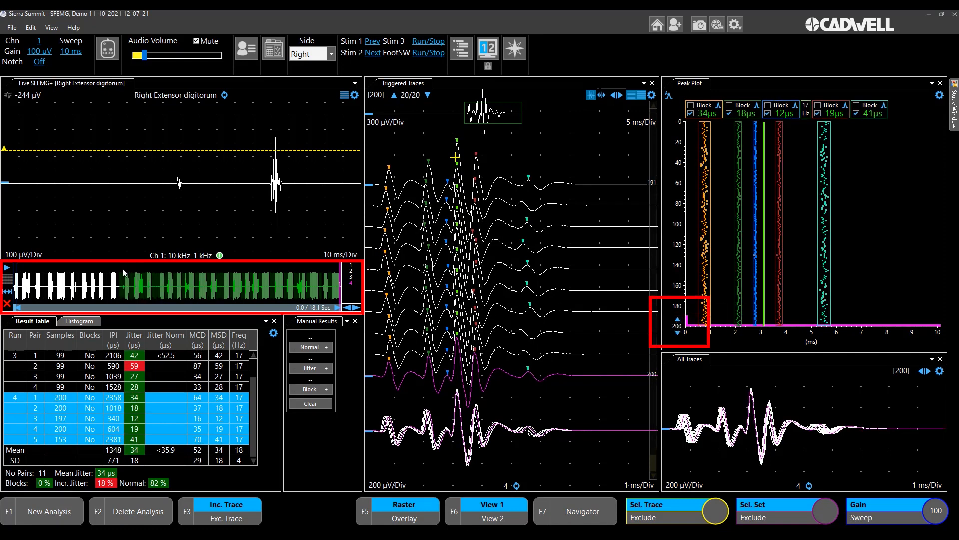
click(678, 333)
click(678, 333)
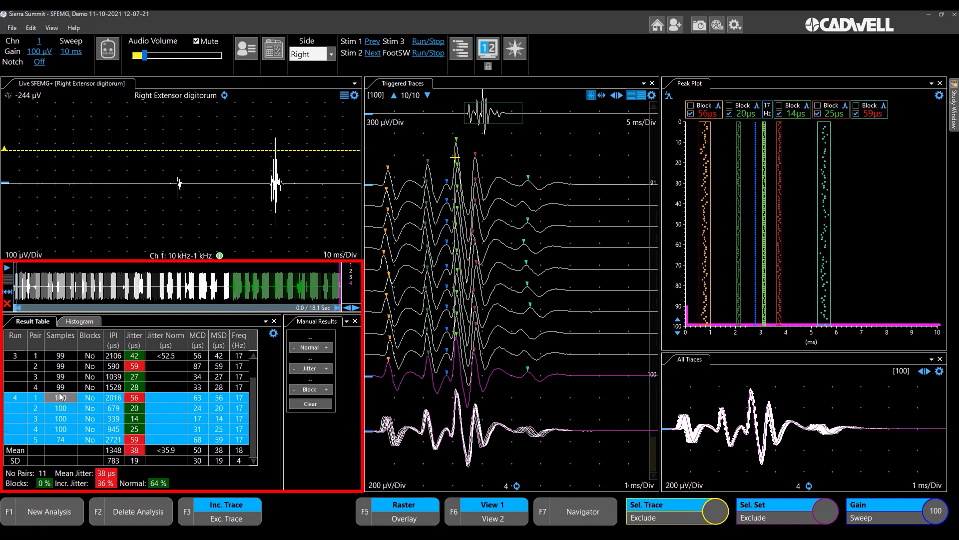
Create a second analysis of run 4, and review the result table rows of both analyses
click(50, 511)
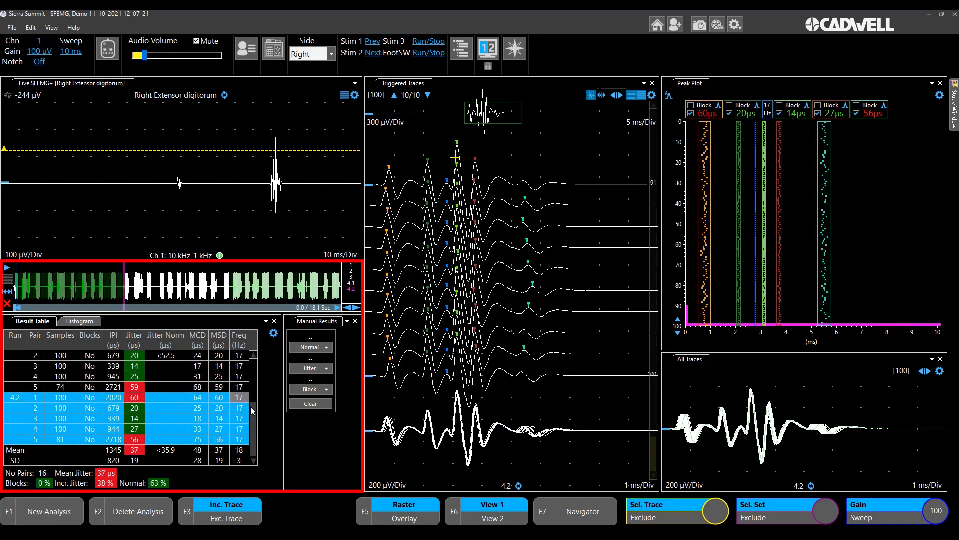
drag(251, 408, 253, 396)
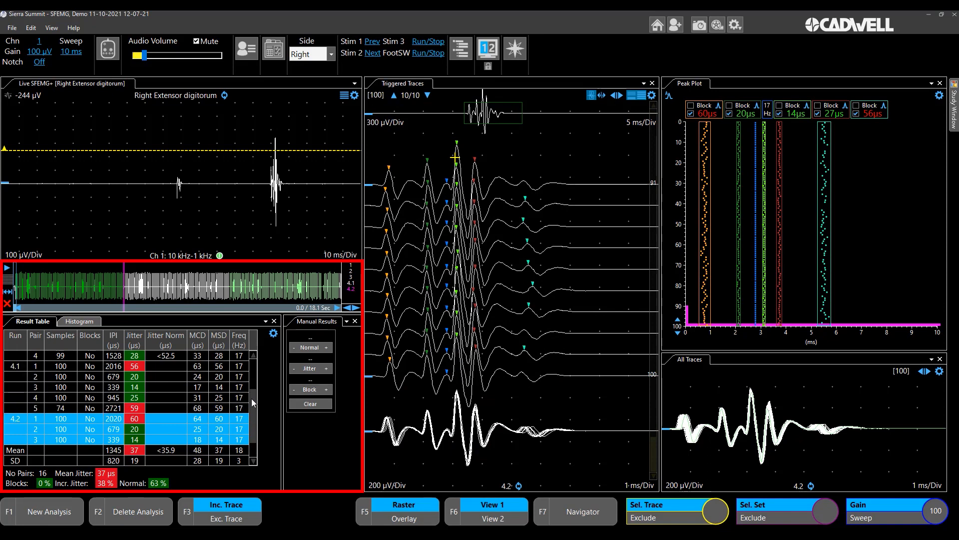
drag(251, 398, 252, 409)
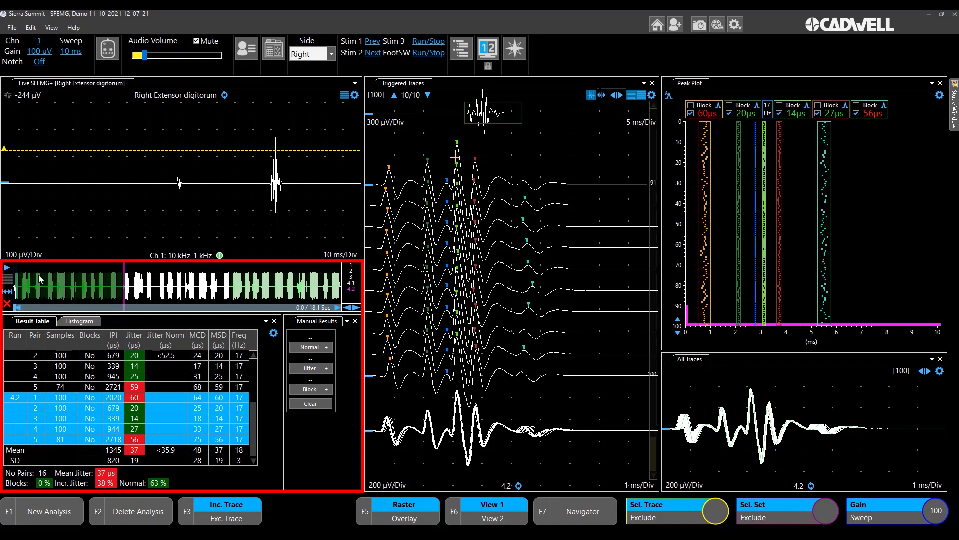
Reanalyze run 4's second analysis using only the 6.8–10.9 s segment of the recording, and show the whole recording again
mouse_move(139, 271)
mouse_down()
mouse_move(153, 291)
mouse_move(211, 302)
mouse_up()
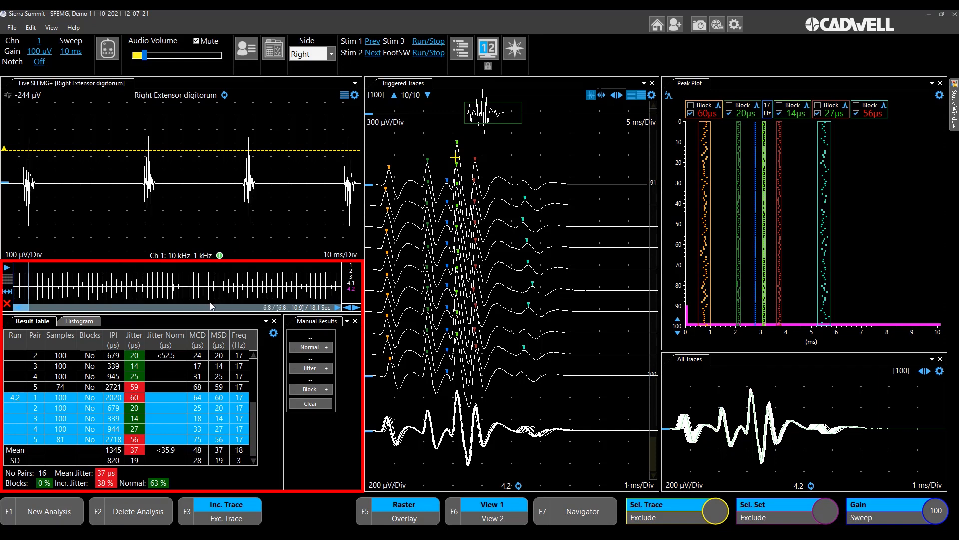
click(225, 97)
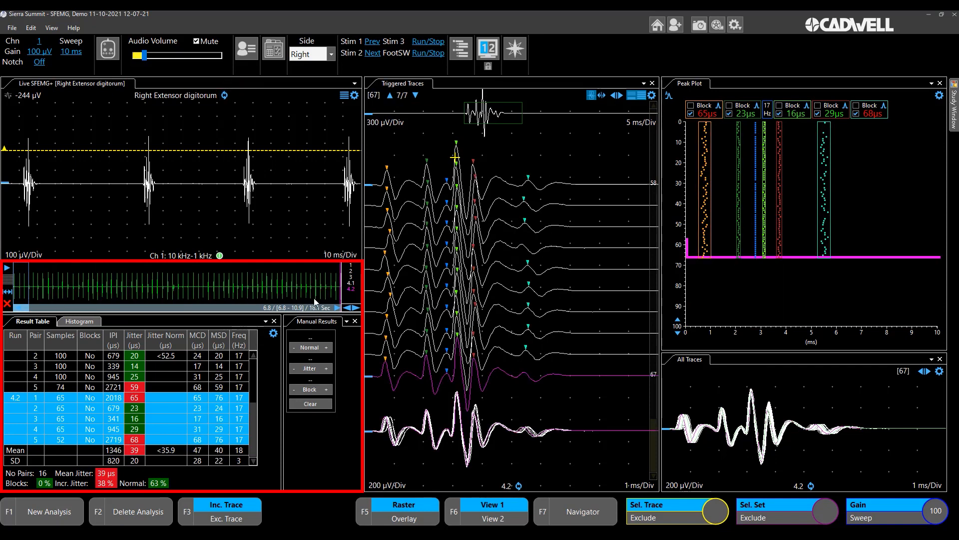
click(6, 293)
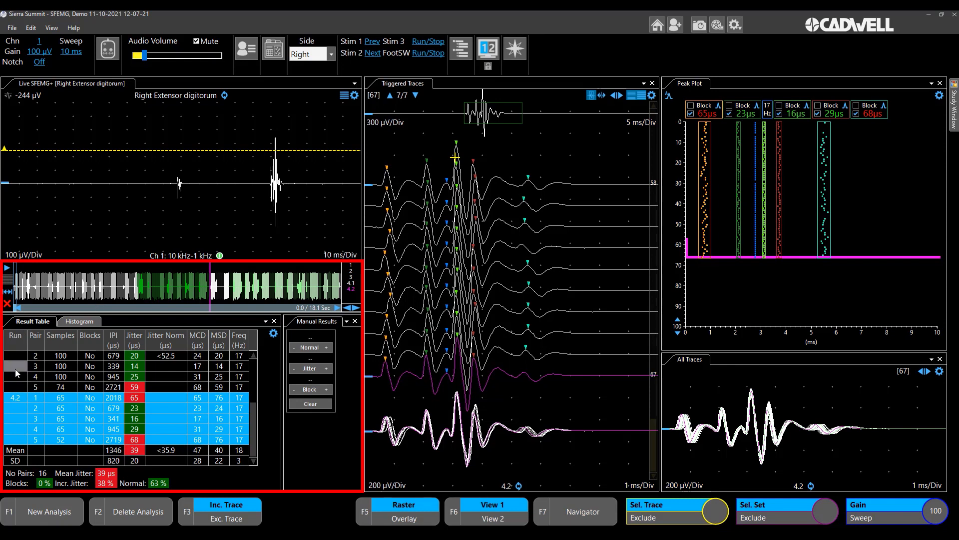
mouse_move(255, 406)
mouse_down()
mouse_move(249, 386)
mouse_move(250, 409)
mouse_up()
Create a third analysis of run 4, reanalyze it from the 1.0–4.7 s segment, and review the result table rows
click(51, 511)
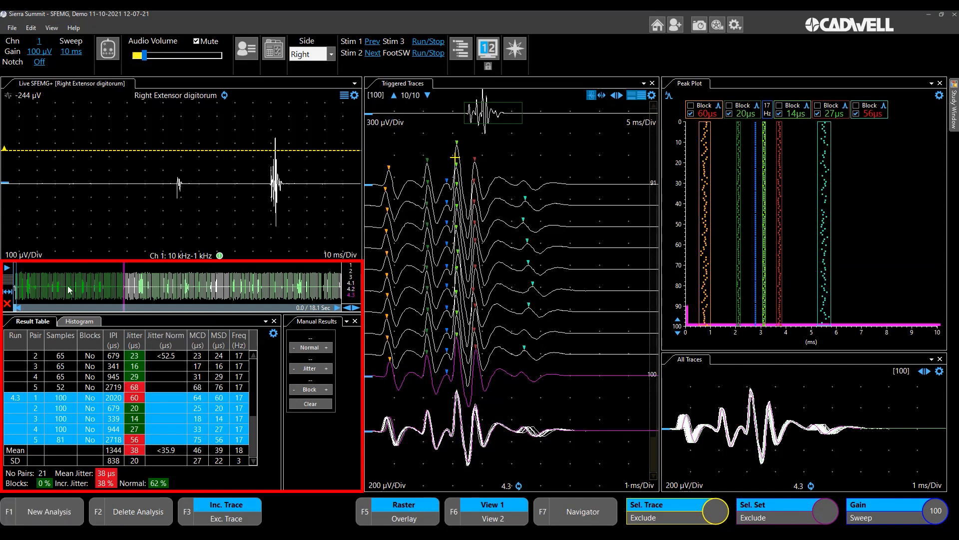
drag(32, 268, 99, 301)
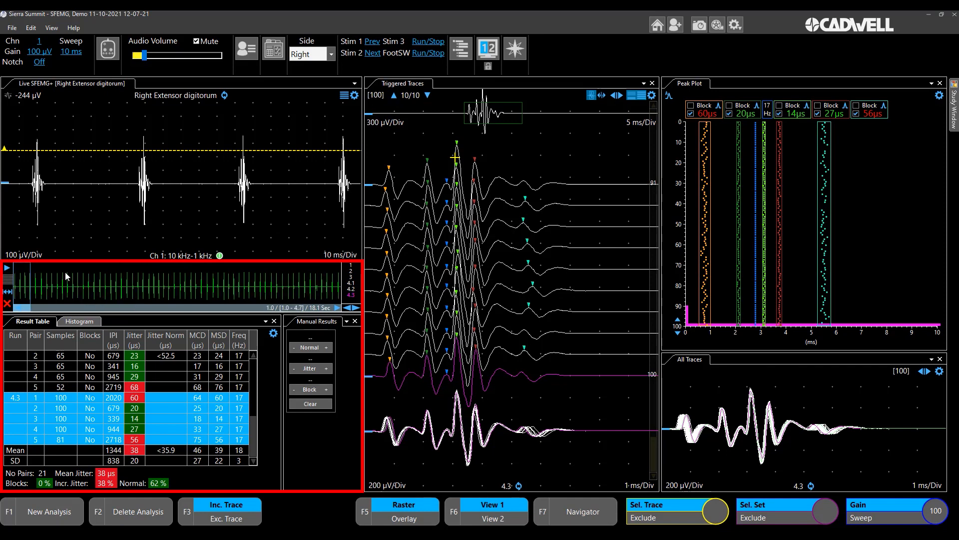
click(224, 95)
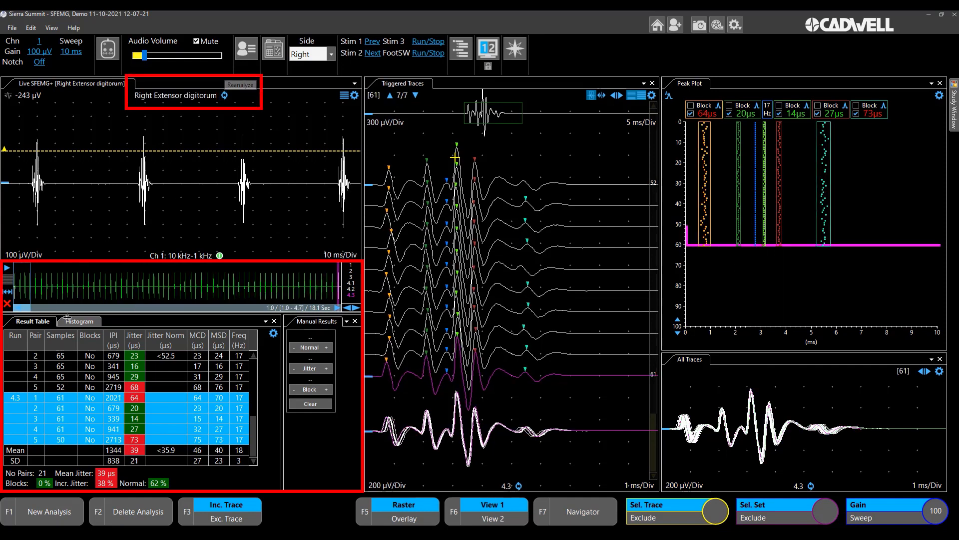
click(16, 291)
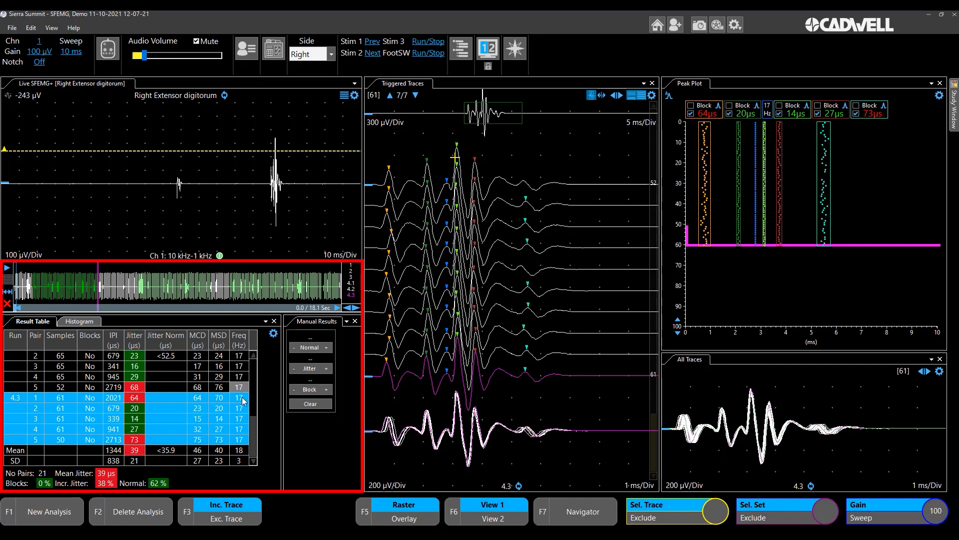
mouse_move(254, 443)
mouse_down()
mouse_move(250, 397)
mouse_move(253, 441)
mouse_up()
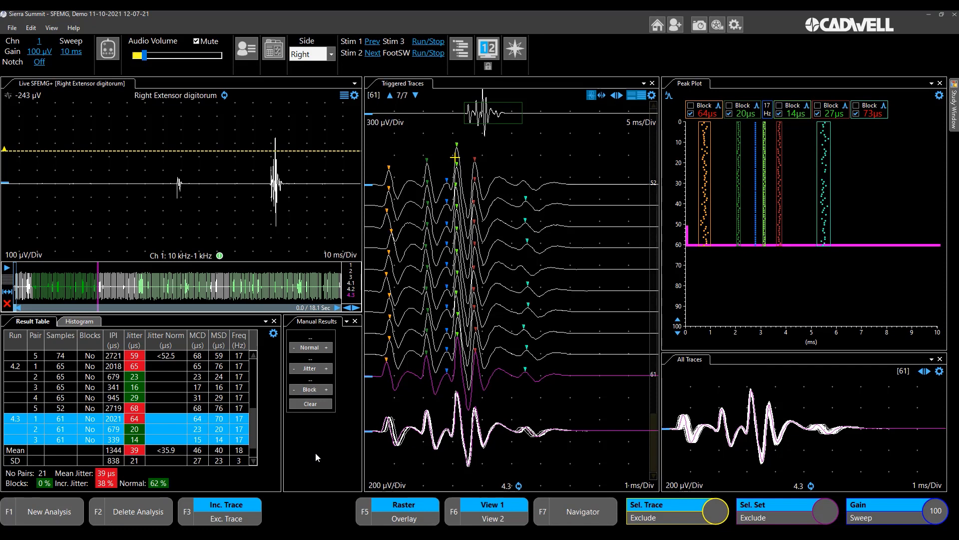
Start a new SFEMG+ (Stimulated) test of the right extensor digitorum
click(600, 508)
click(460, 125)
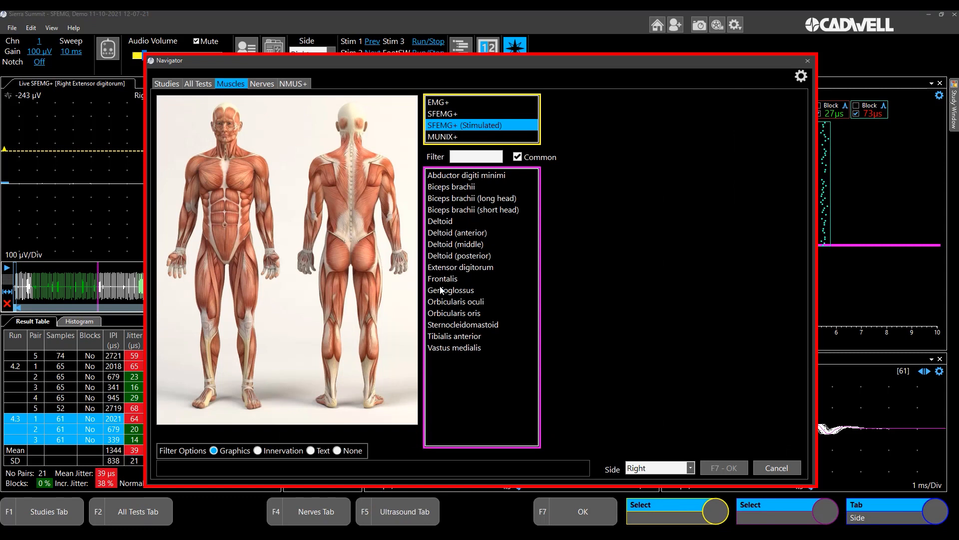
double_click(441, 267)
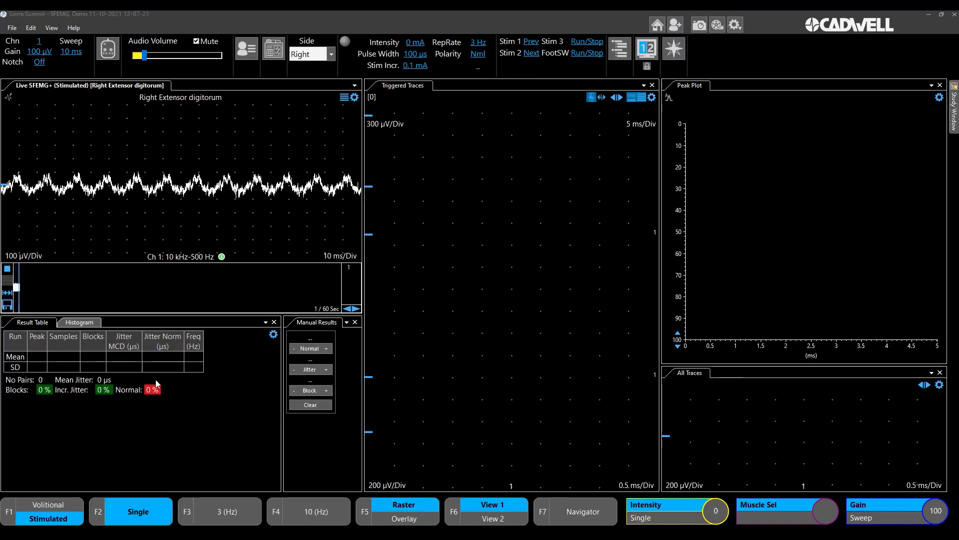
Stimulate the right extensor digitorum with single stimuli, with 3 Hz trains and with 10 Hz trains while recording run 1
click(327, 523)
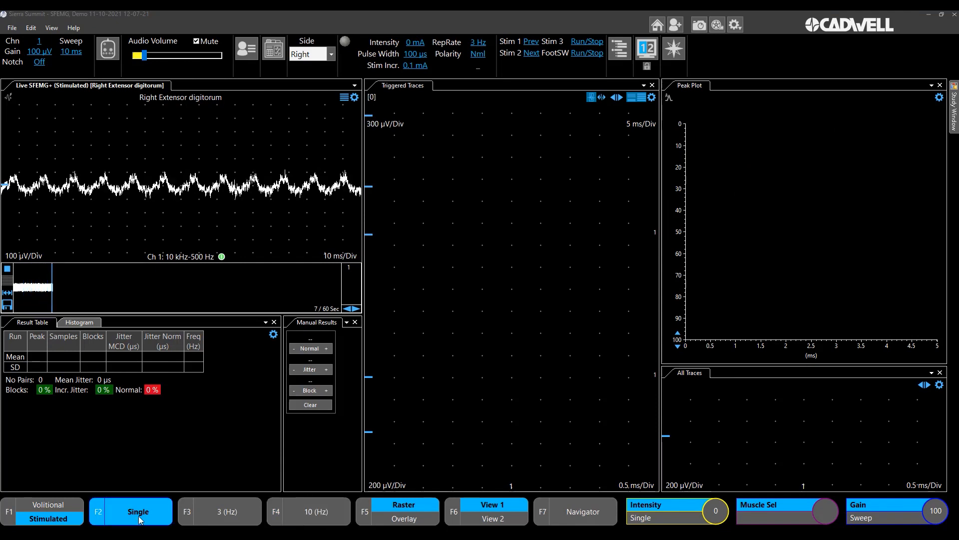
click(139, 520)
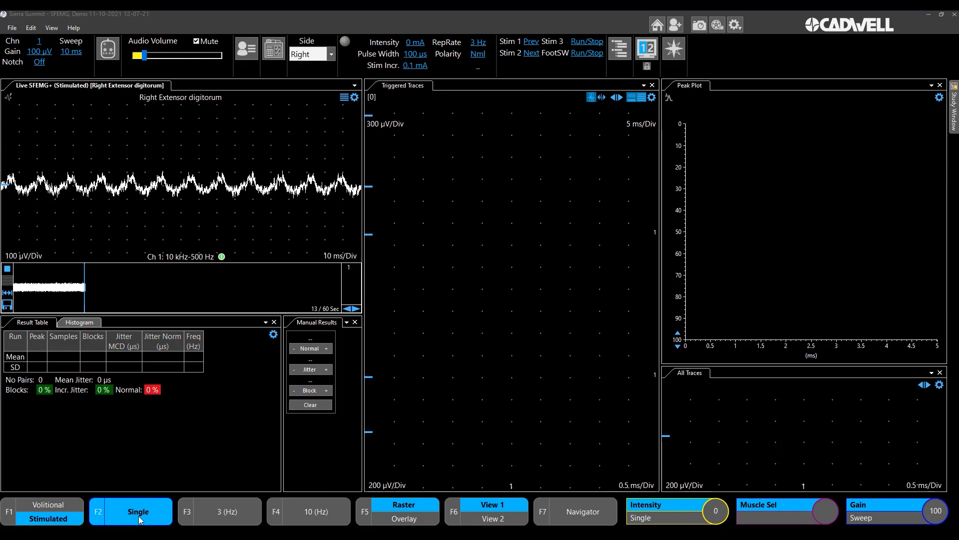
click(224, 512)
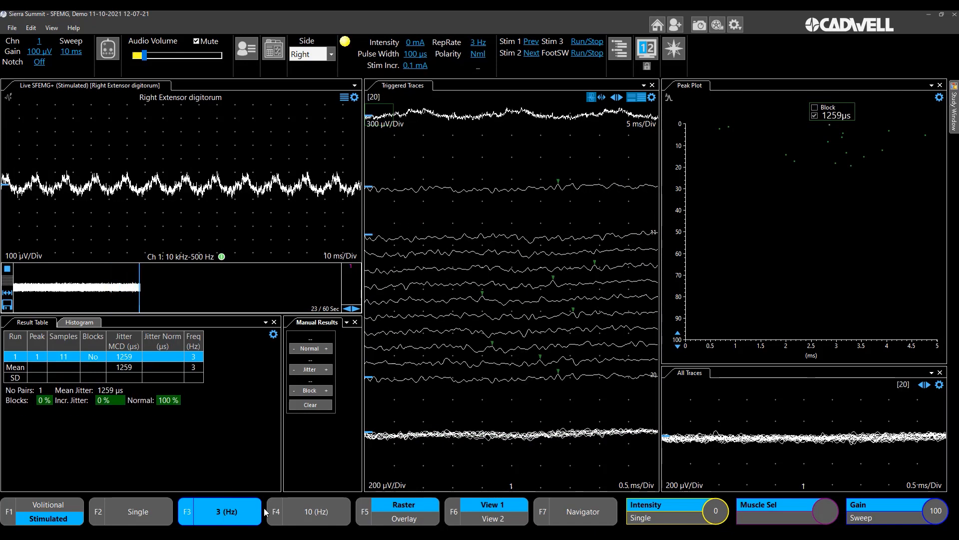
click(308, 513)
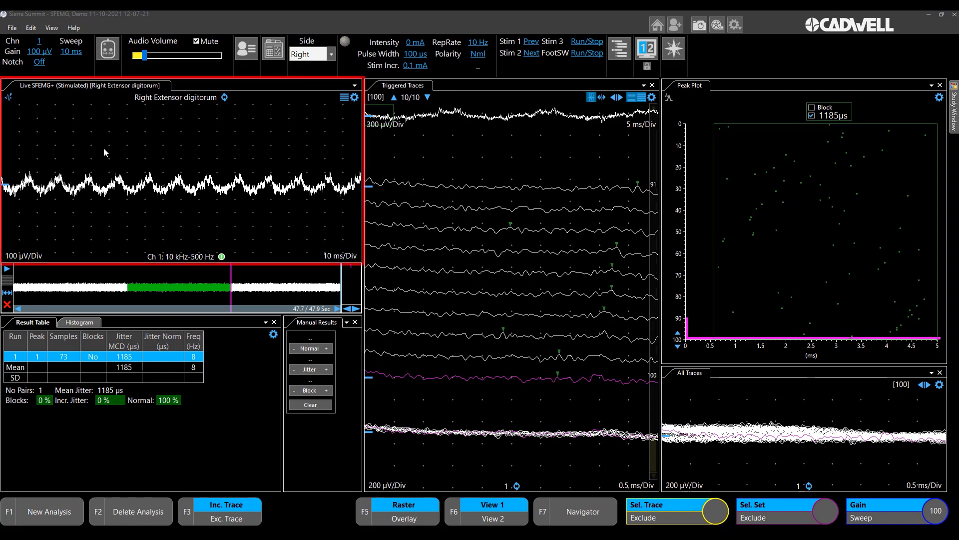
Enable amplitude triggering for the stimulated run, and try the 392 µs peak as reference before restoring automatic reference selection
click(8, 99)
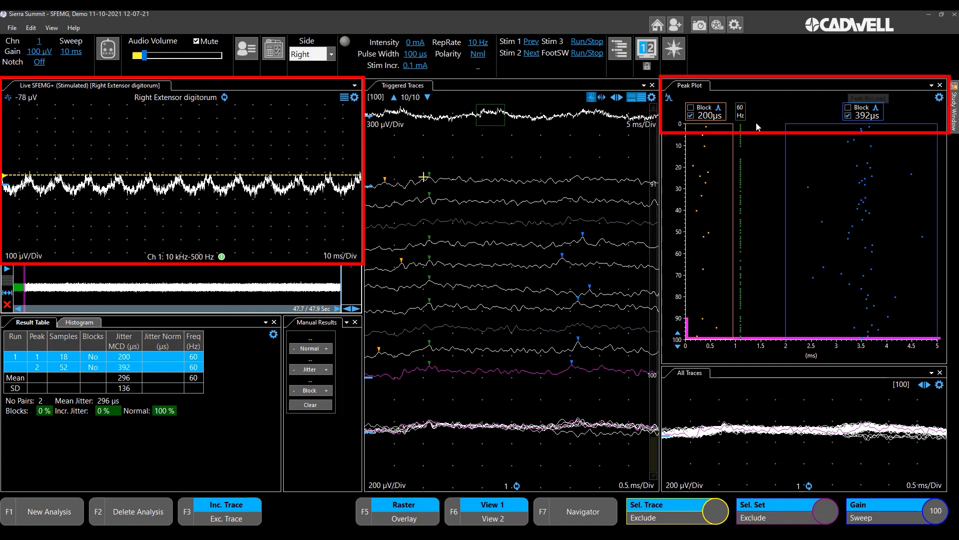
drag(745, 119, 705, 119)
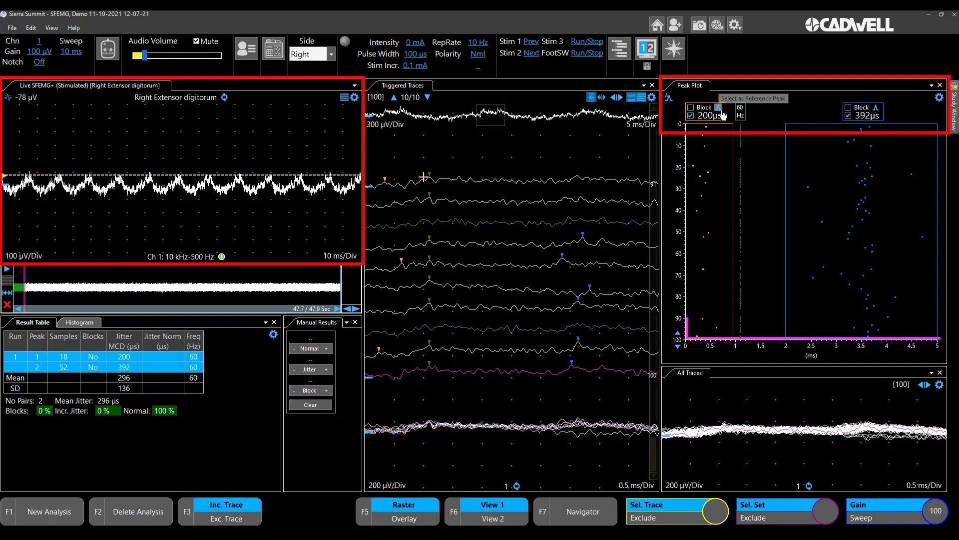
click(874, 108)
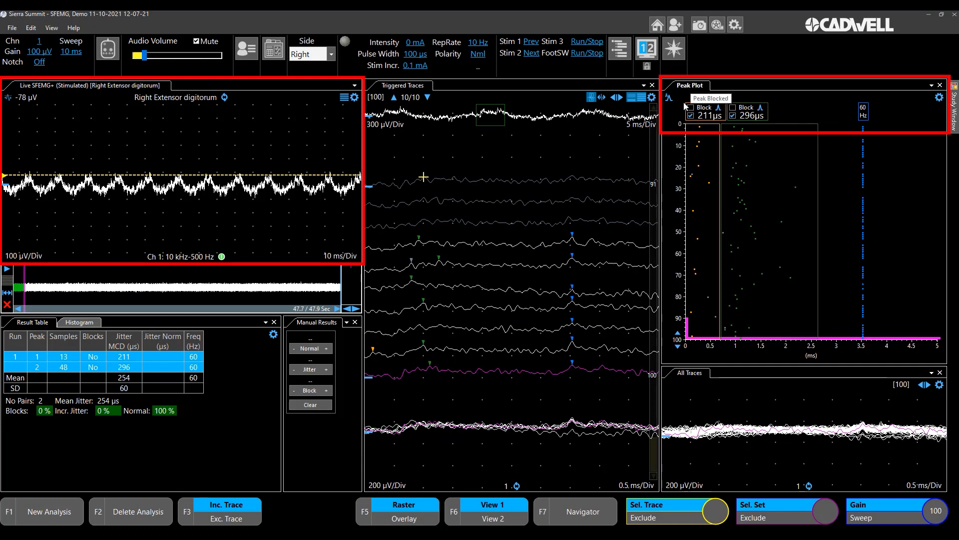
click(669, 99)
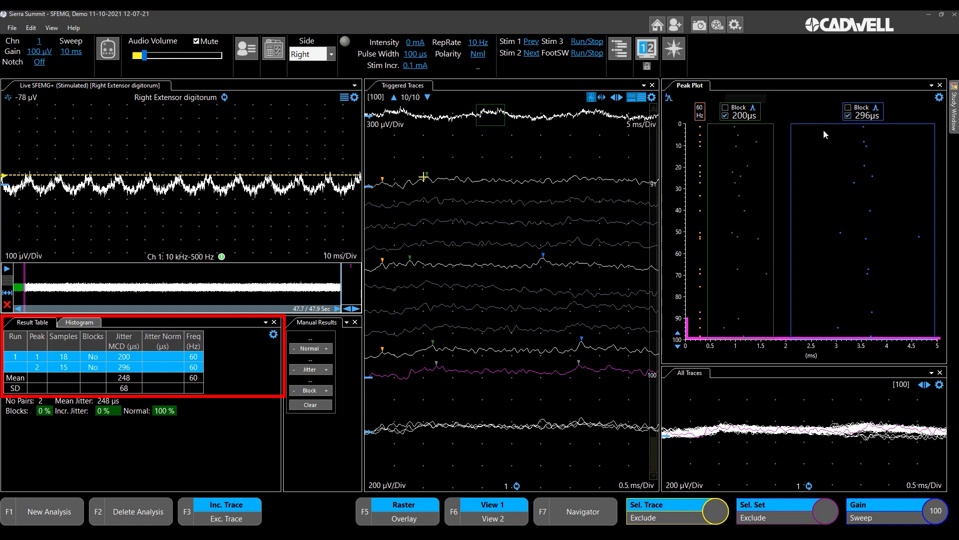
Open the delete option for run 1's second peak in the result table
right_click(36, 369)
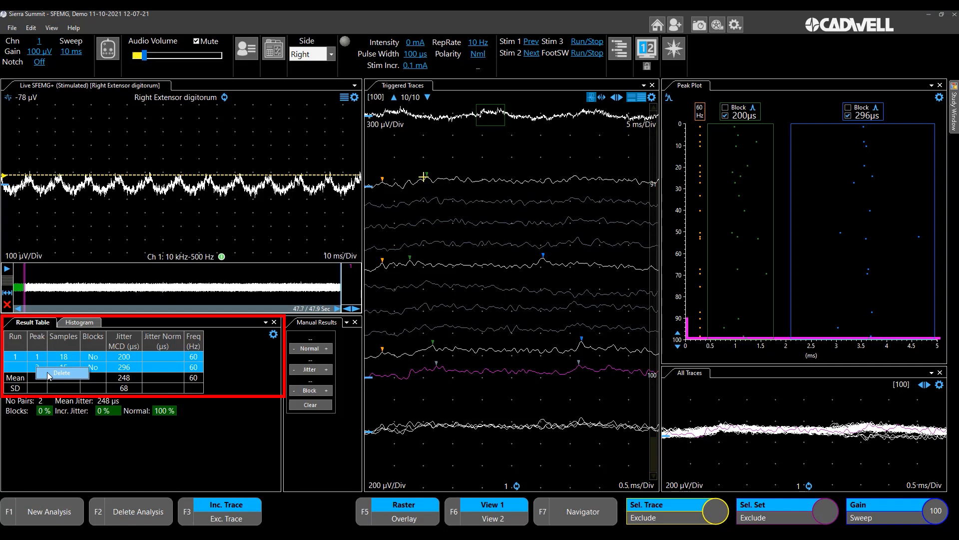